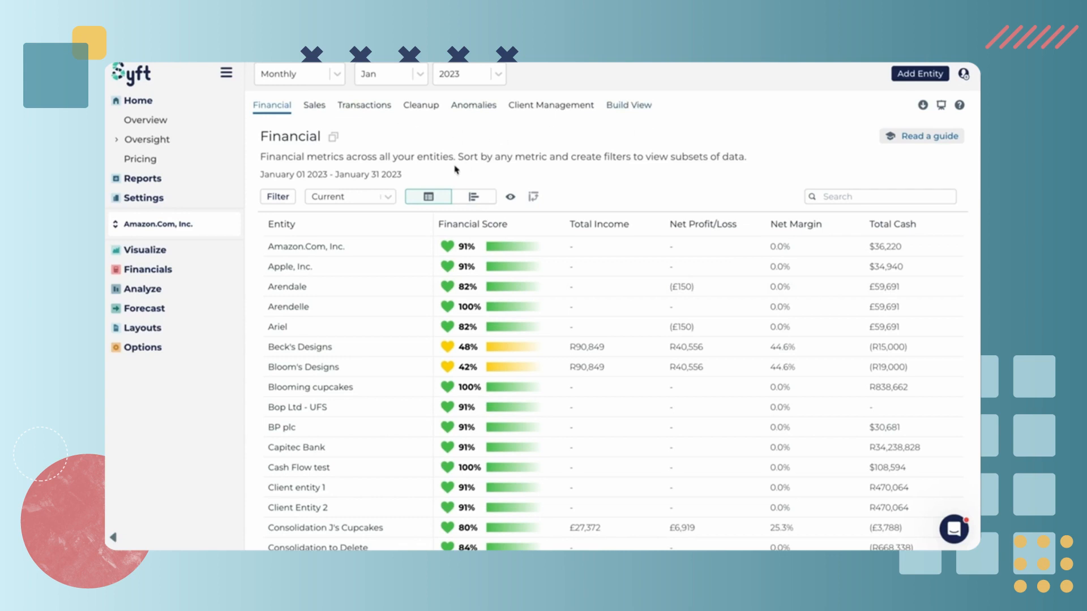
# Step: Search the entity list for "j's cu"
pyautogui.click(888, 197)
pyautogui.write('j')
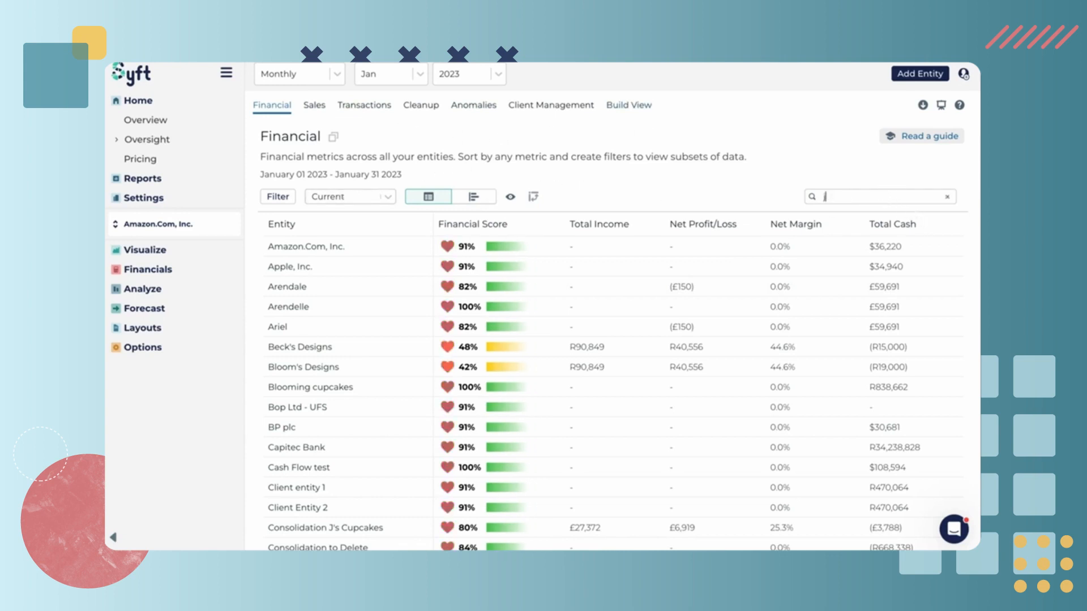
pyautogui.write("'s cu")
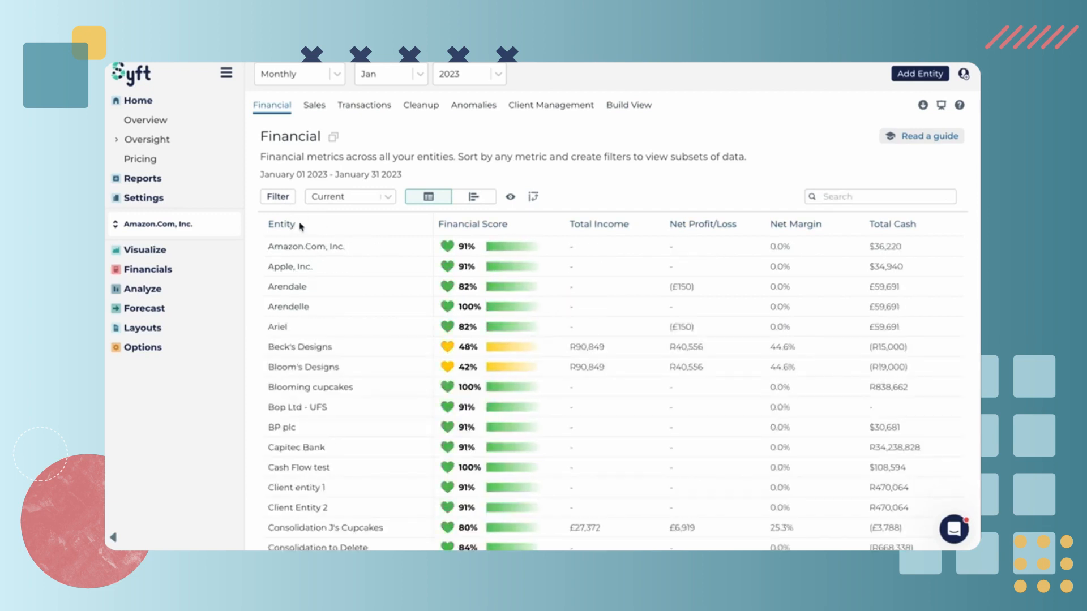
# Step: Apply the saved Cash < 0 filter to the financial entity list and look through the filtered entities
pyautogui.click(277, 198)
pyautogui.click(625, 257)
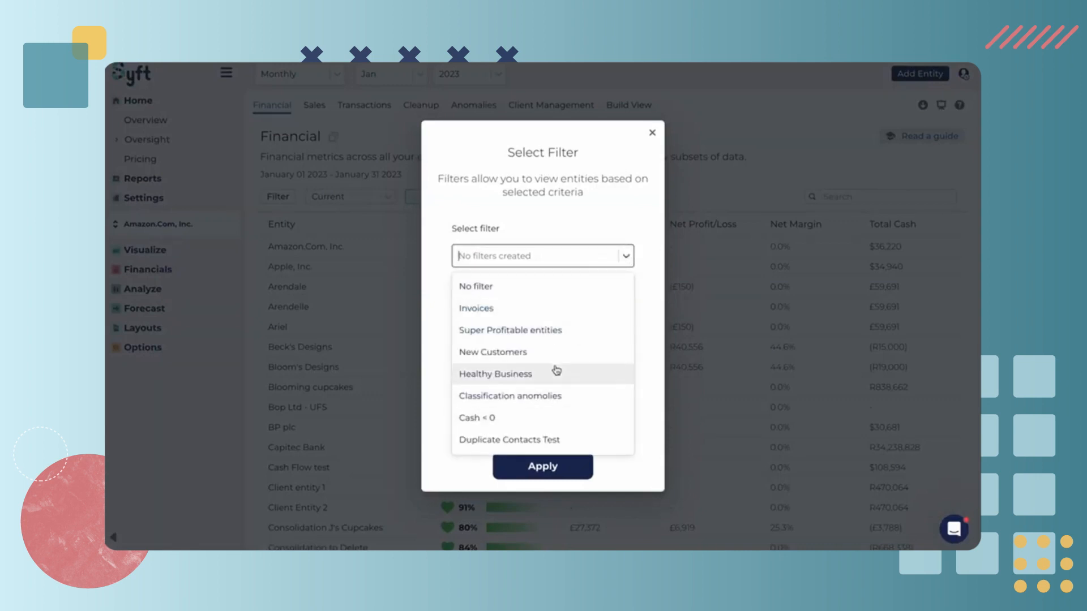
pyautogui.click(523, 420)
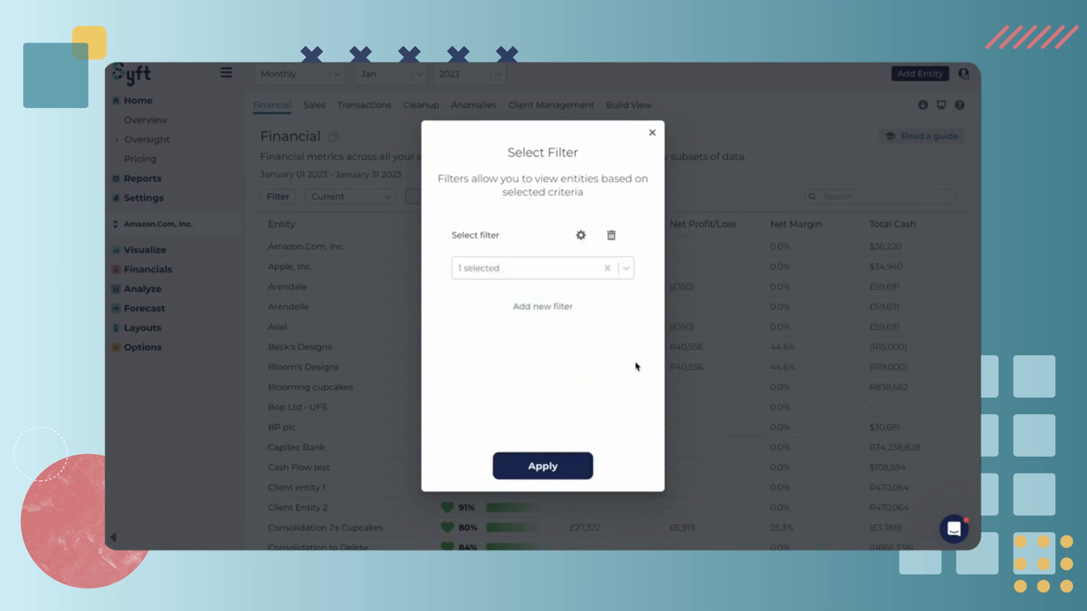
pyautogui.click(548, 470)
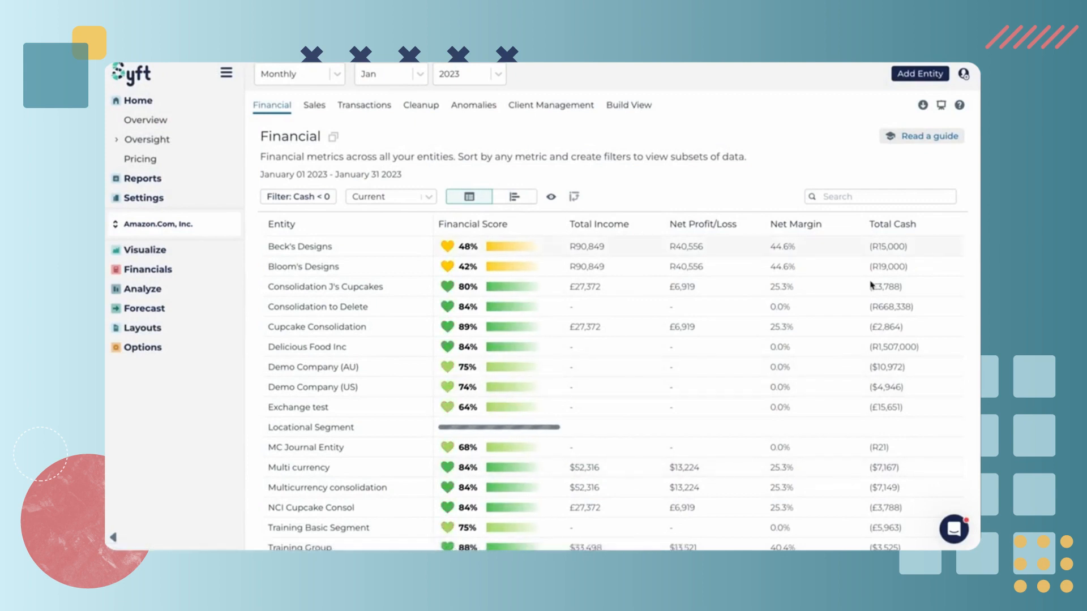
pyautogui.scroll(-3, 866, 346)
pyautogui.scroll(3, 864, 344)
# Step: Clear the selected filter and start a new one named "Healthy businesses" based on the Financial Score field
pyautogui.click(309, 203)
pyautogui.click(606, 268)
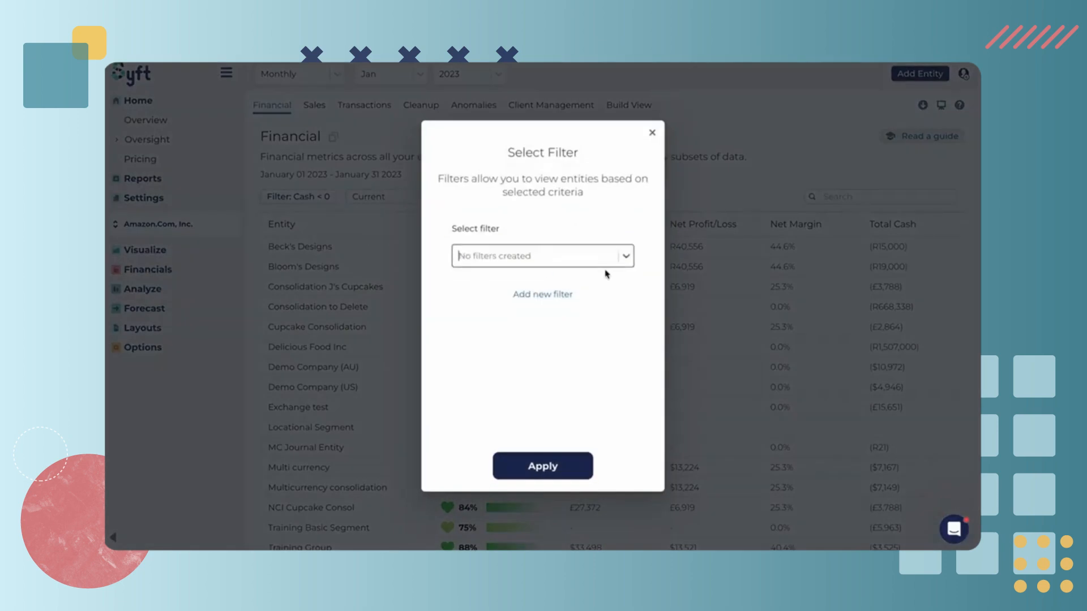
pyautogui.click(543, 294)
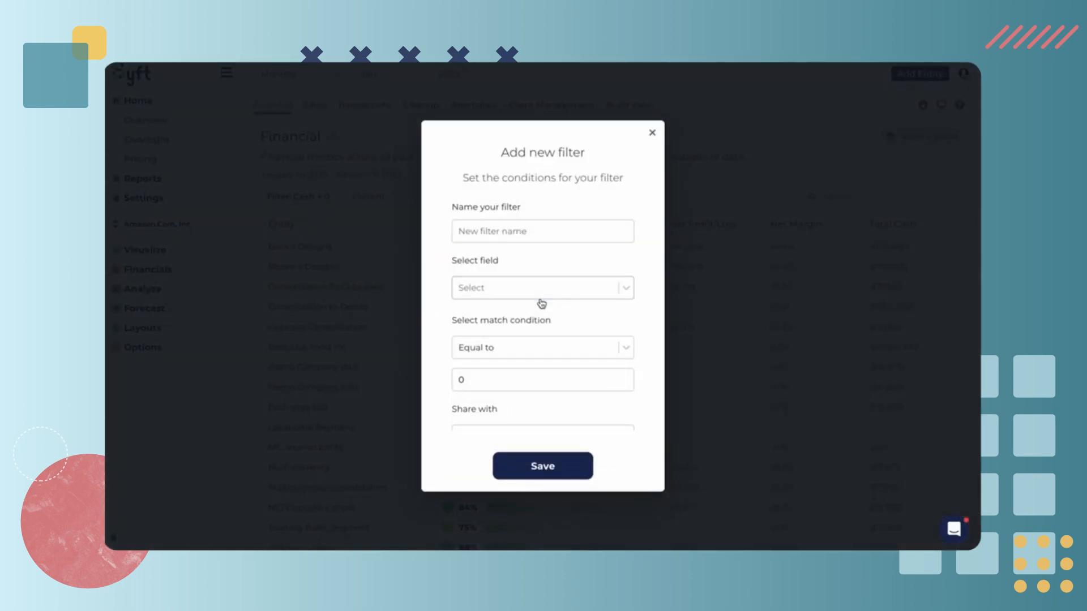
pyautogui.click(530, 229)
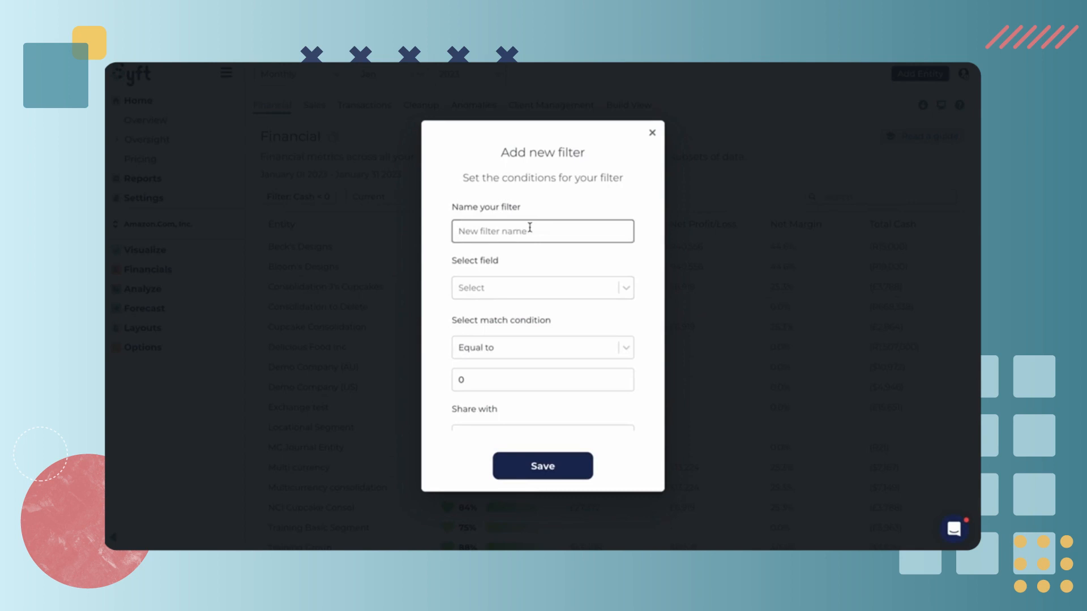
pyautogui.write('Healthy businesses')
pyautogui.click(530, 289)
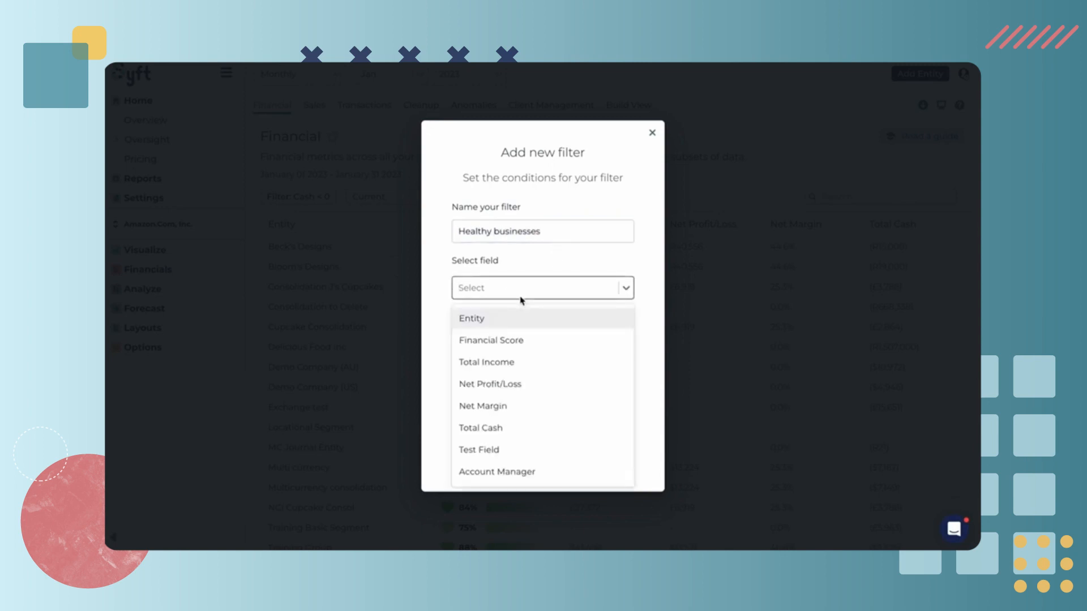
pyautogui.scroll(-2, 492, 420)
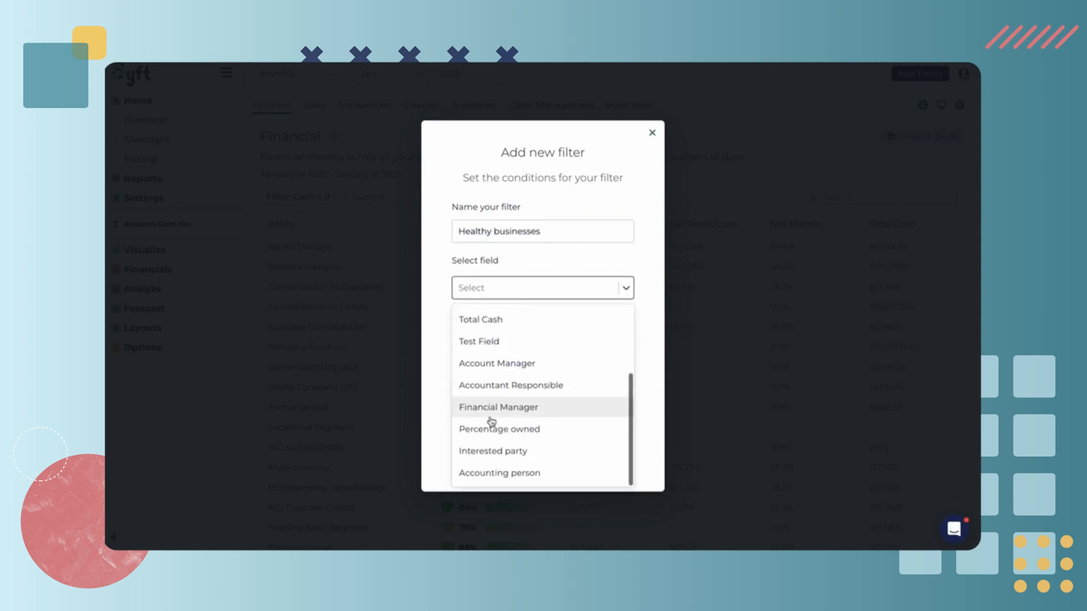
pyautogui.scroll(2, 490, 420)
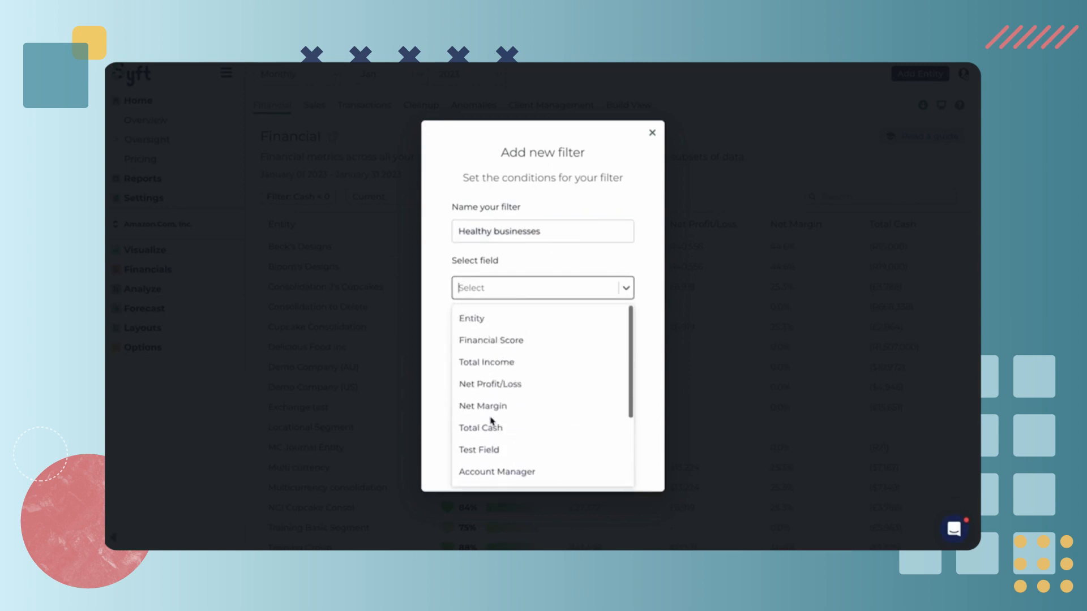
pyautogui.click(512, 339)
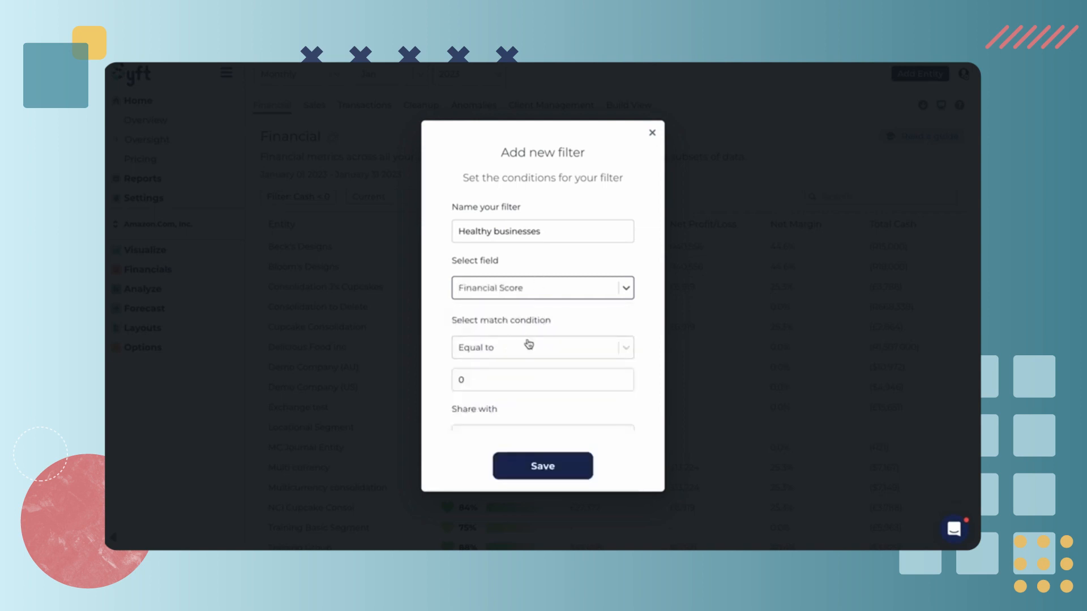
# Step: Set the new filter's match condition to Greater than 80
pyautogui.scroll(-1, 529, 344)
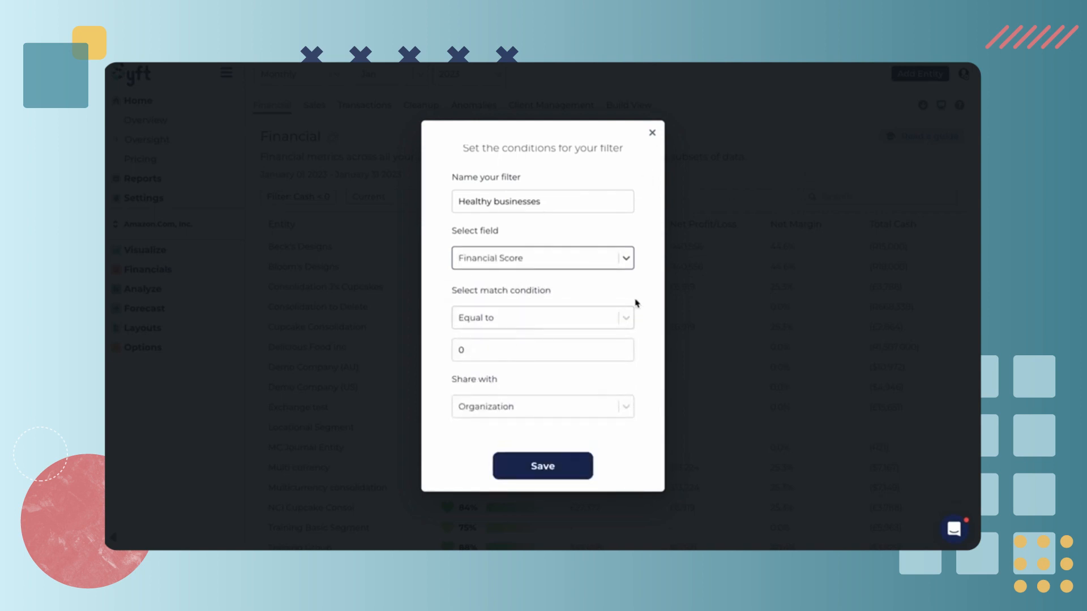
pyautogui.click(626, 318)
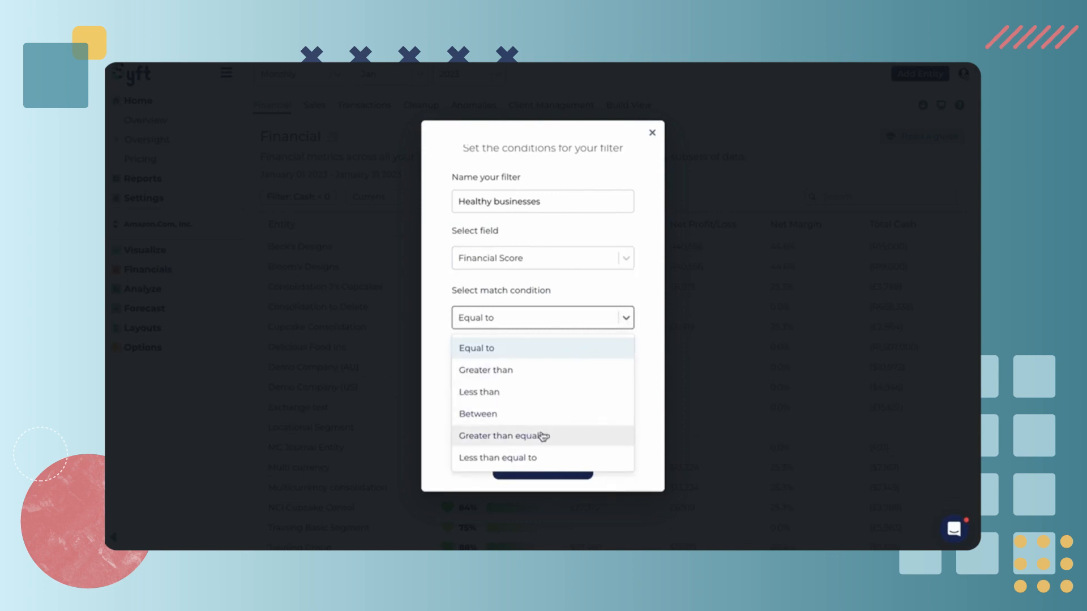
pyautogui.click(539, 372)
pyautogui.write('80')
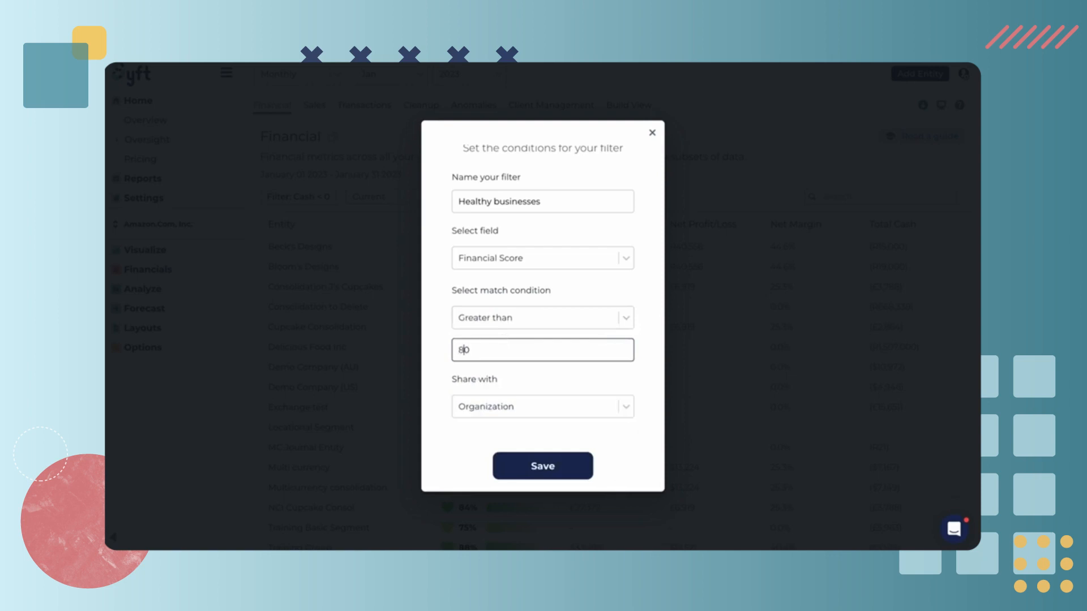
pyautogui.click(650, 361)
pyautogui.scroll(-1, 558, 351)
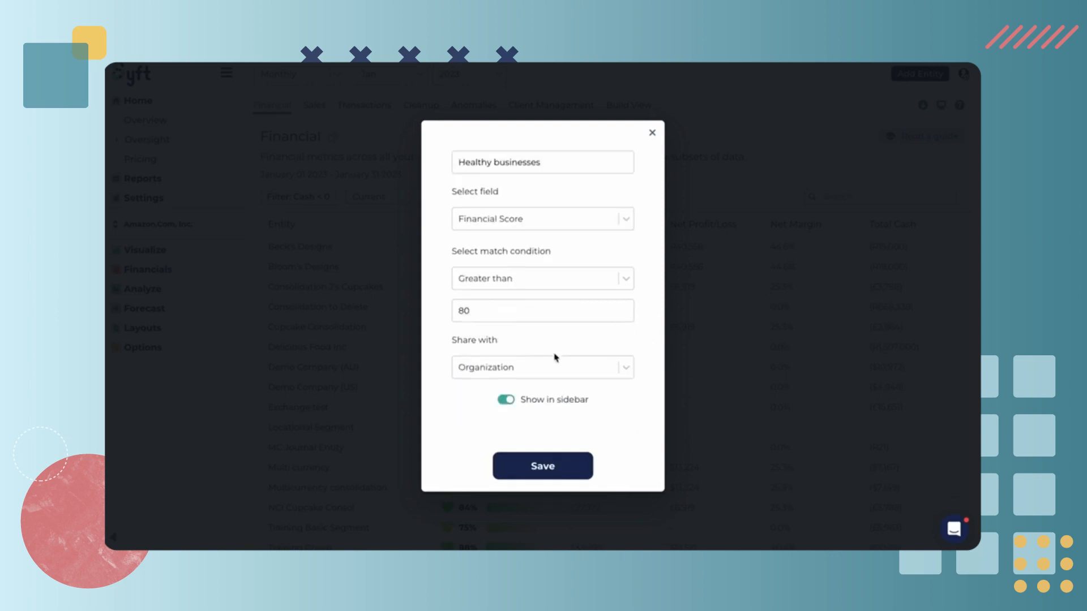
# Step: Save the Healthy businesses filter, shared with Organization and with Show in sidebar enabled
pyautogui.click(563, 368)
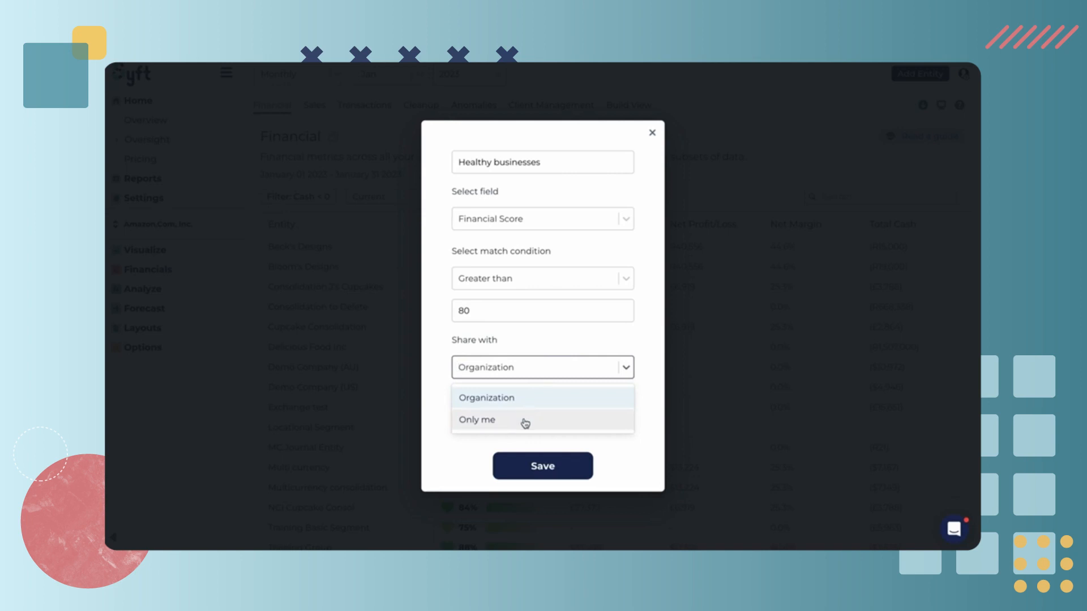
pyautogui.click(637, 340)
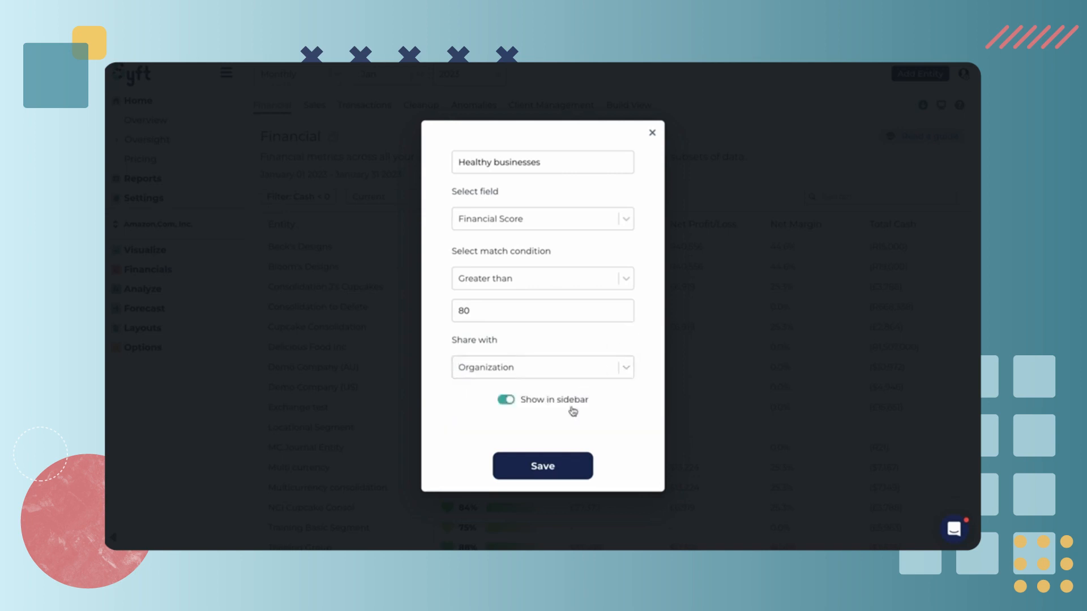
pyautogui.click(506, 399)
pyautogui.scroll(3, 501, 201)
pyautogui.scroll(-3, 518, 312)
pyautogui.click(507, 400)
pyautogui.click(535, 466)
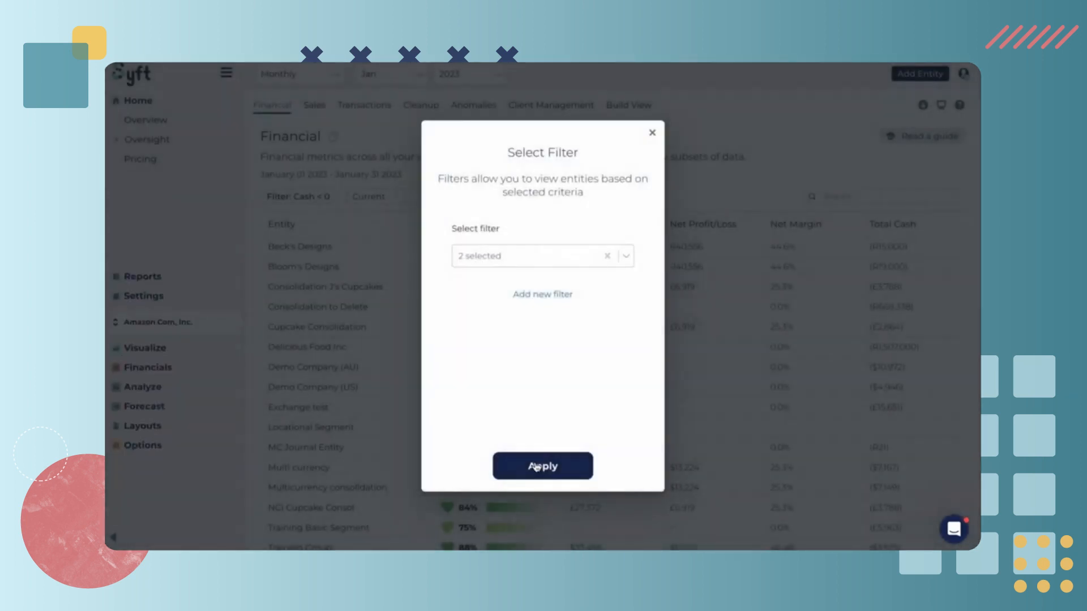
# Step: Deselect the Cash < 0 filter, apply only Healthy businesses to the entity list and look through the entities
pyautogui.click(589, 253)
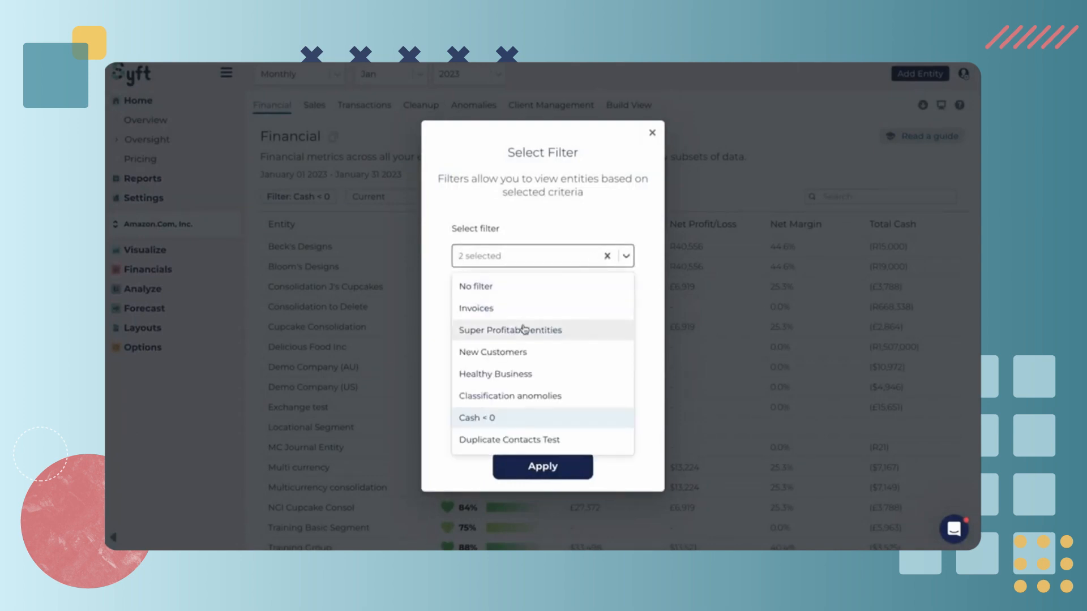
pyautogui.click(521, 223)
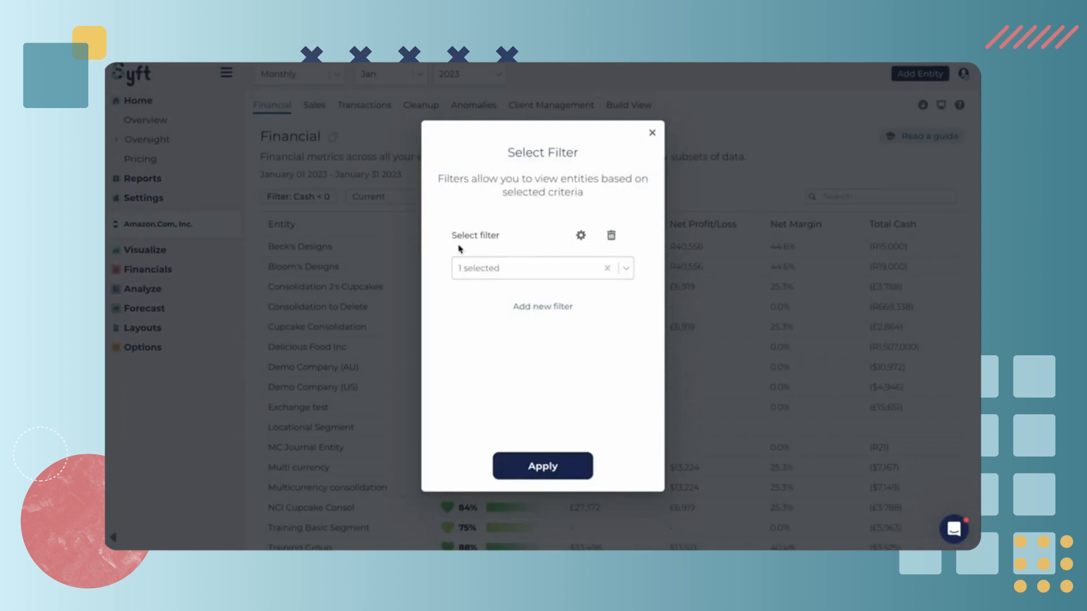
pyautogui.click(534, 465)
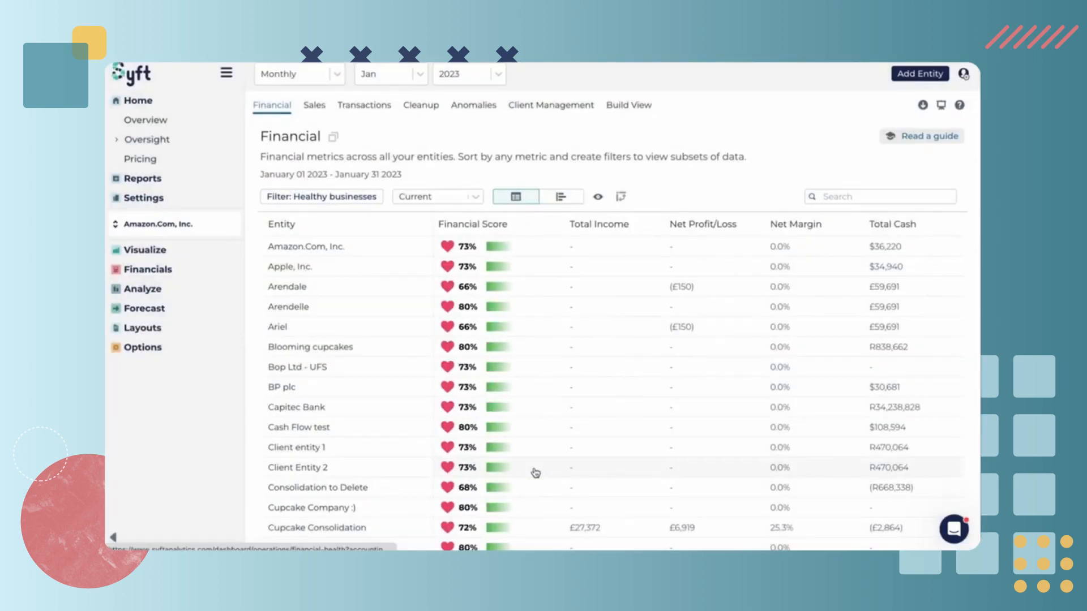
pyautogui.scroll(-3, 535, 472)
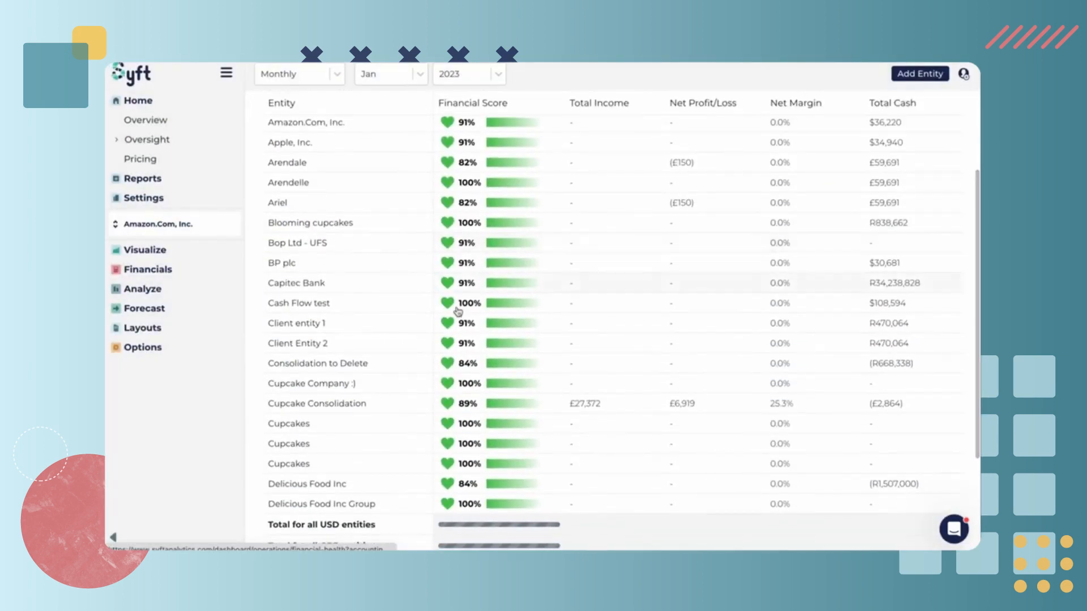
pyautogui.scroll(3, 449, 305)
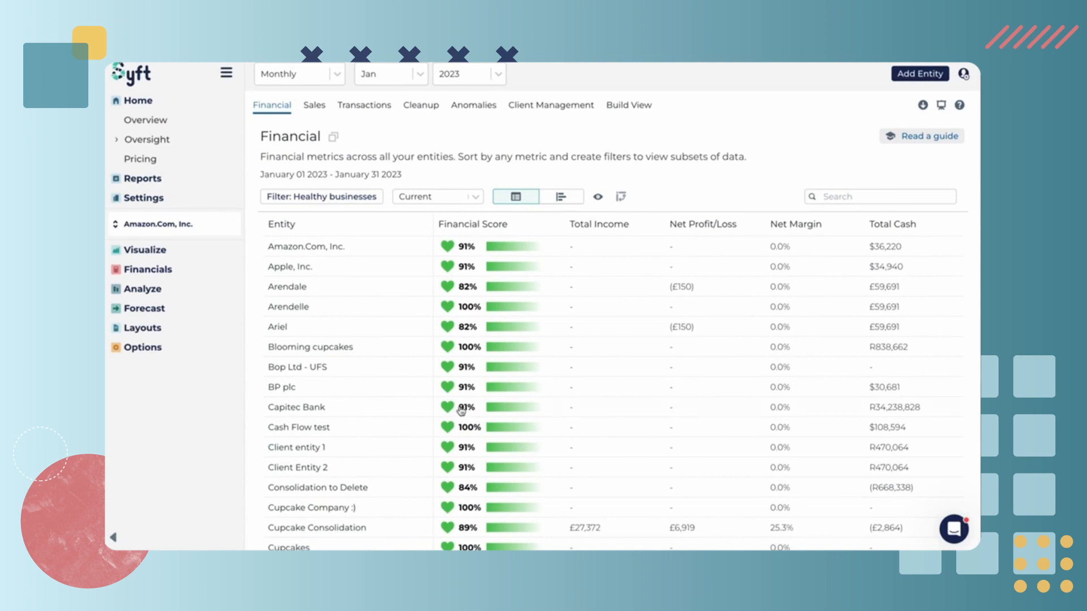
# Step: Open the saved Healthy businesses view under Oversight and look through its entities
pyautogui.click(146, 140)
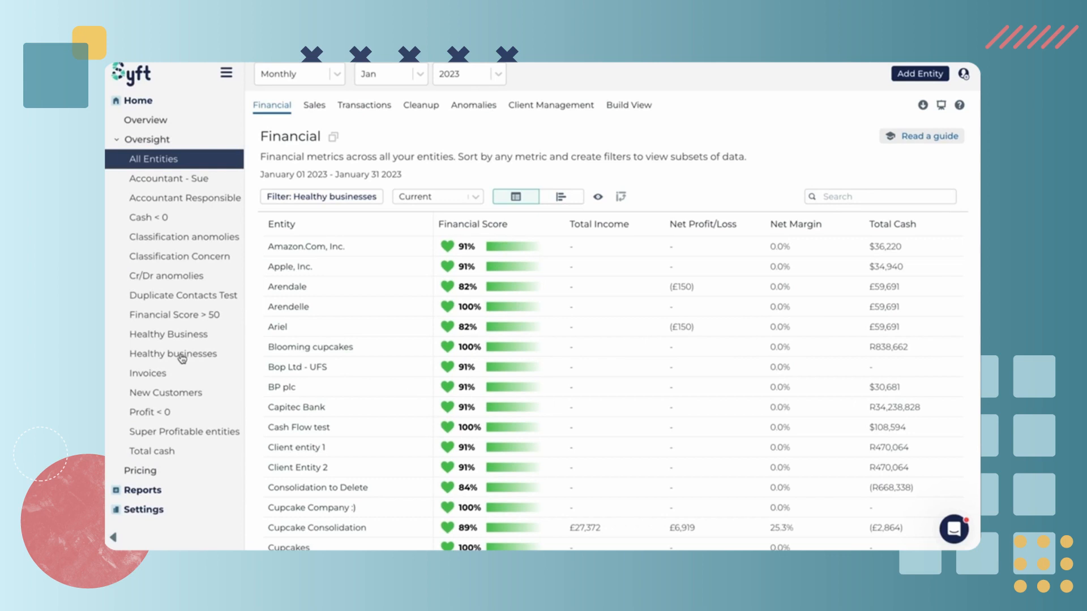
pyautogui.click(182, 358)
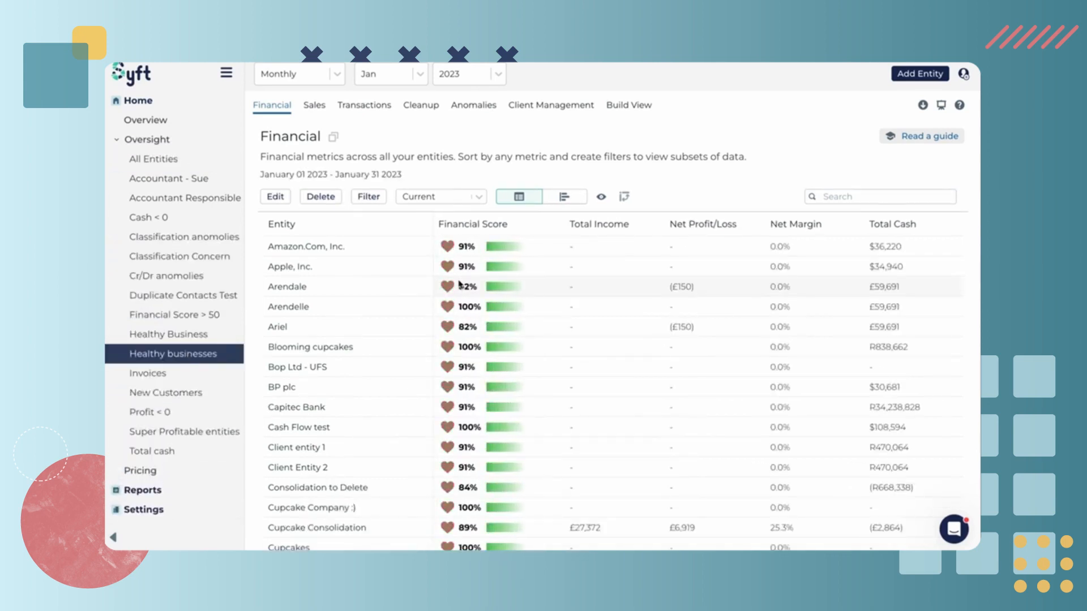
pyautogui.scroll(-3, 459, 287)
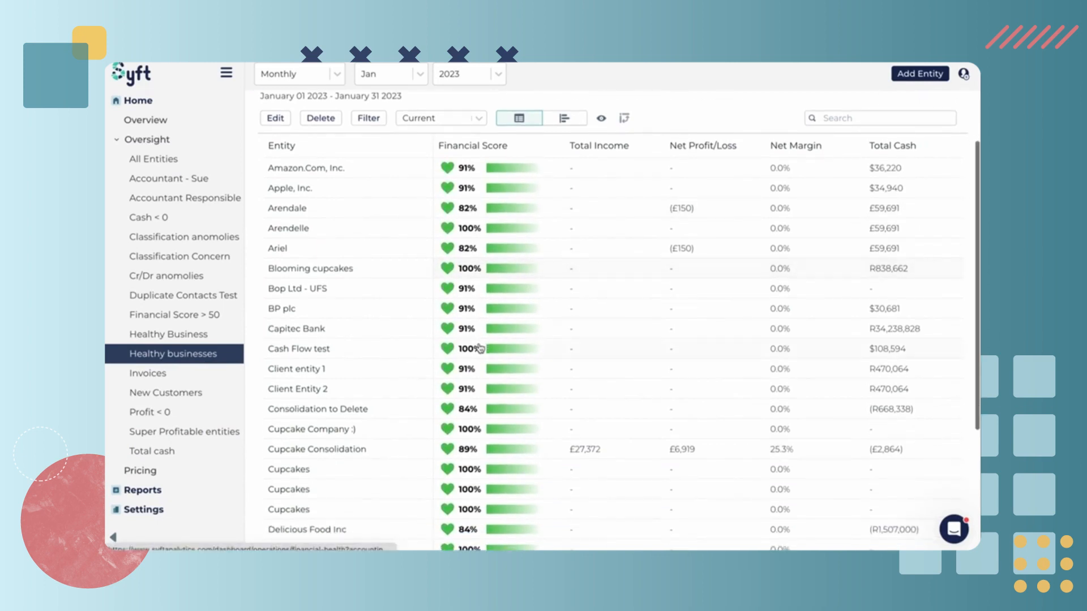
pyautogui.scroll(3, 480, 348)
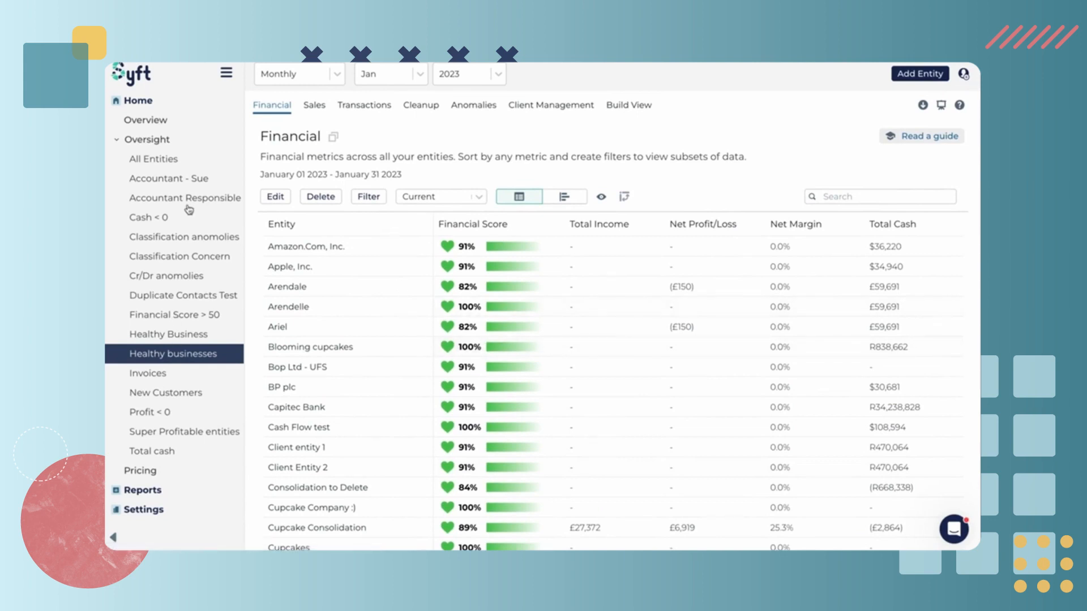
pyautogui.click(147, 139)
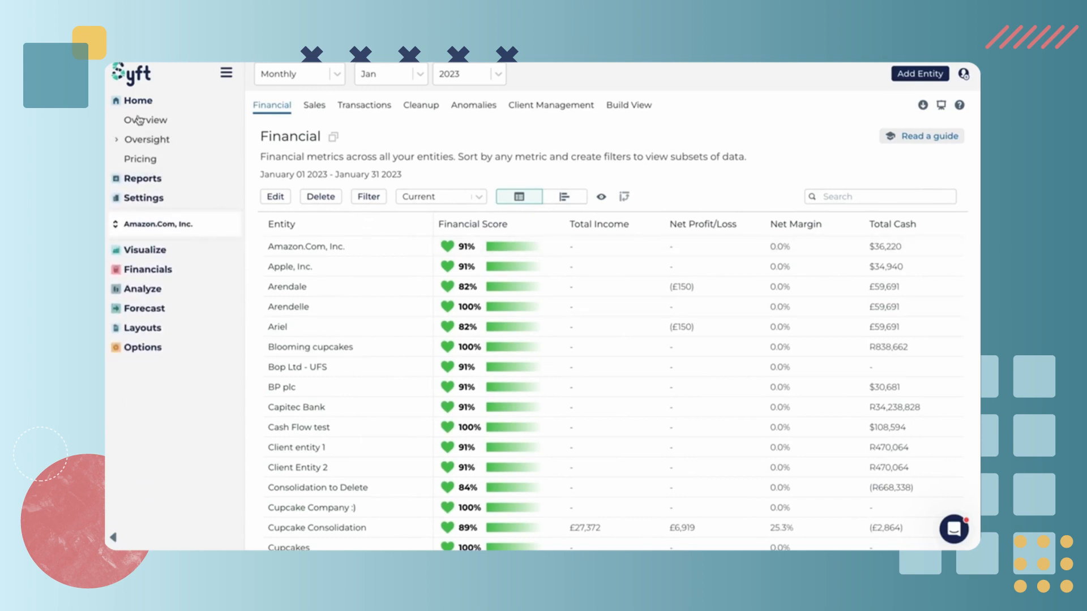
# Step: Start a new entity filter from the filter selection and set its field to Accountant Responsible
pyautogui.click(377, 198)
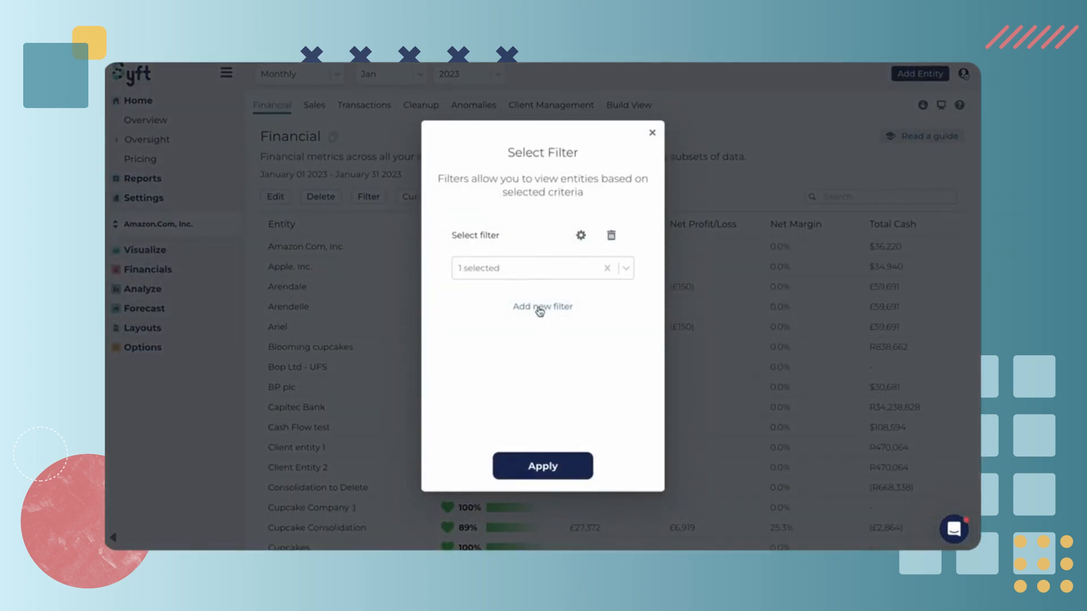
pyautogui.click(539, 308)
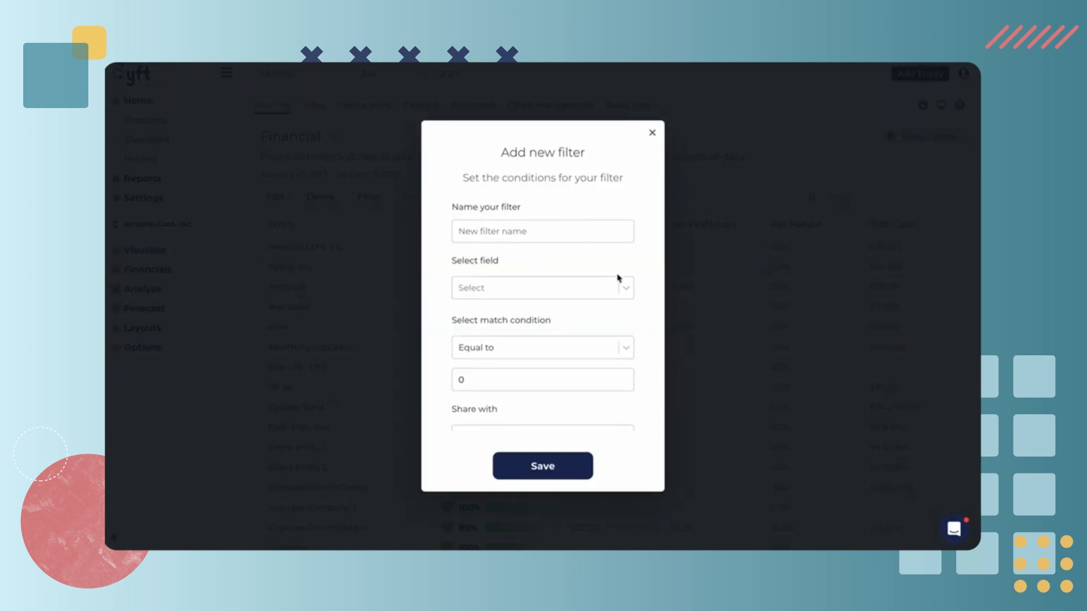
pyautogui.click(626, 292)
pyautogui.scroll(-3, 563, 406)
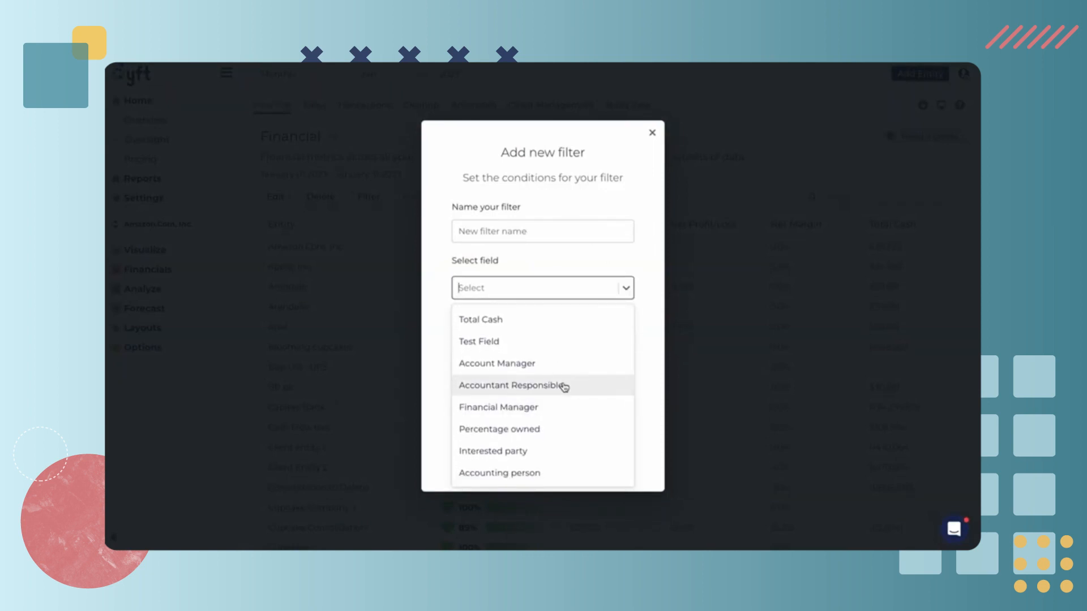
pyautogui.click(563, 385)
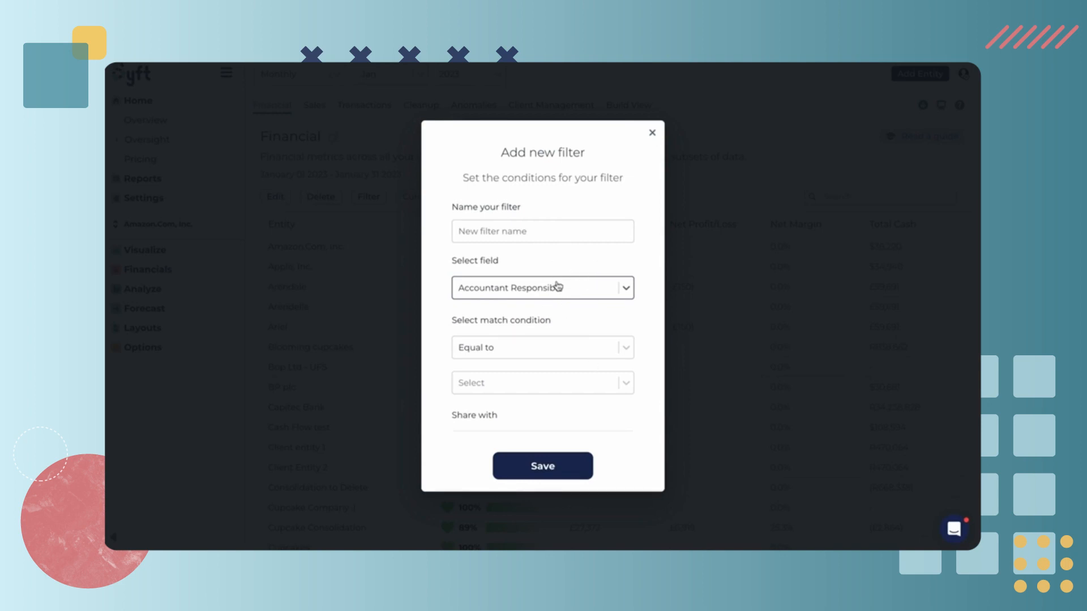
# Step: Set the match condition to Equal to with the first listed accountant, keeping the filter shared with Organization
pyautogui.scroll(-1, 569, 332)
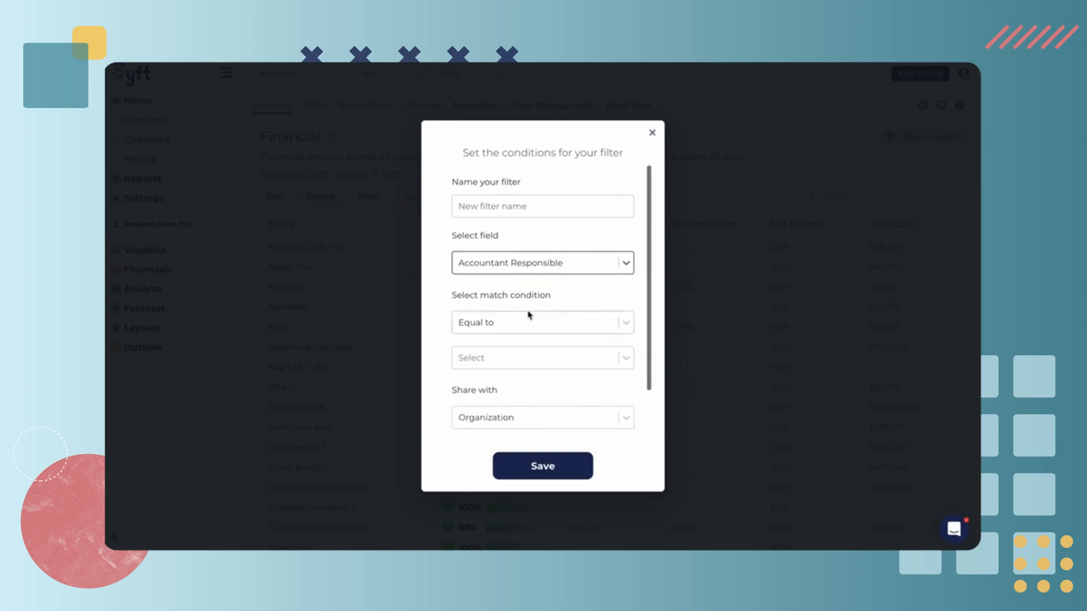
pyautogui.click(625, 358)
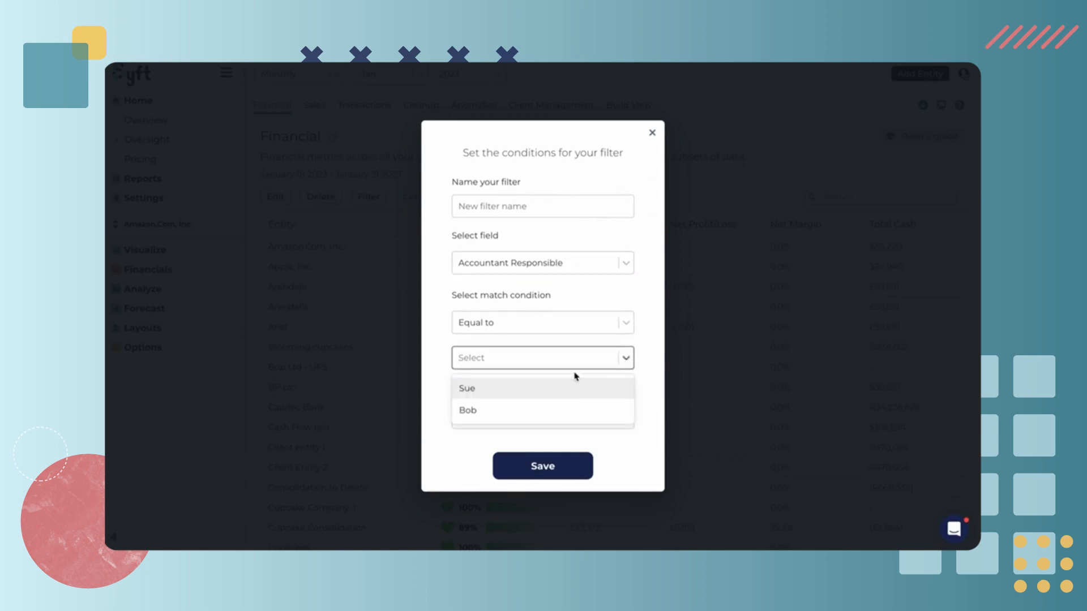
pyautogui.click(530, 393)
pyautogui.scroll(-2, 541, 362)
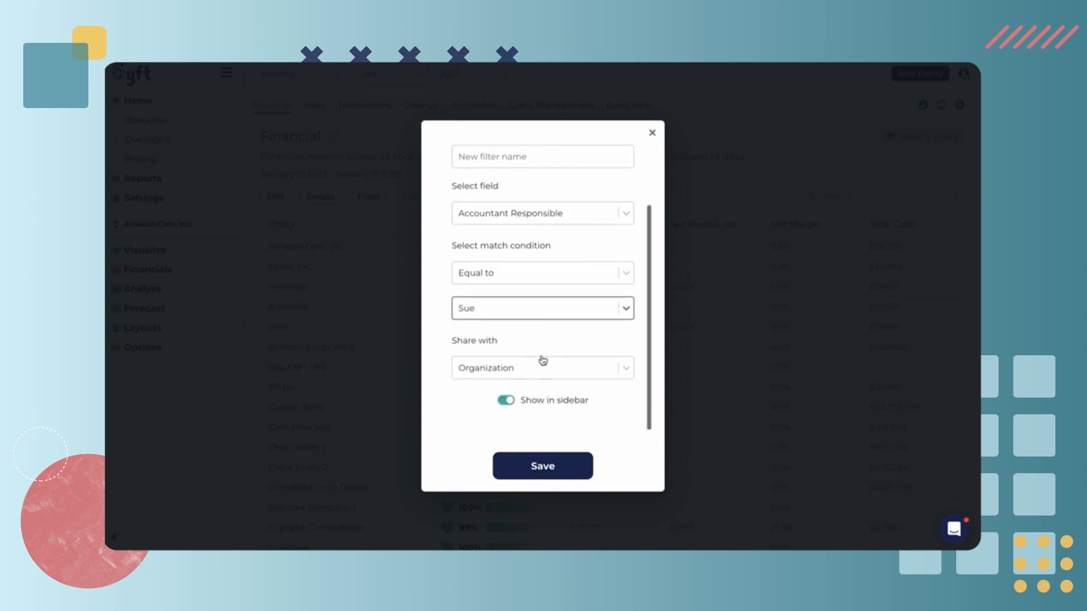
pyautogui.click(617, 366)
pyautogui.click(638, 250)
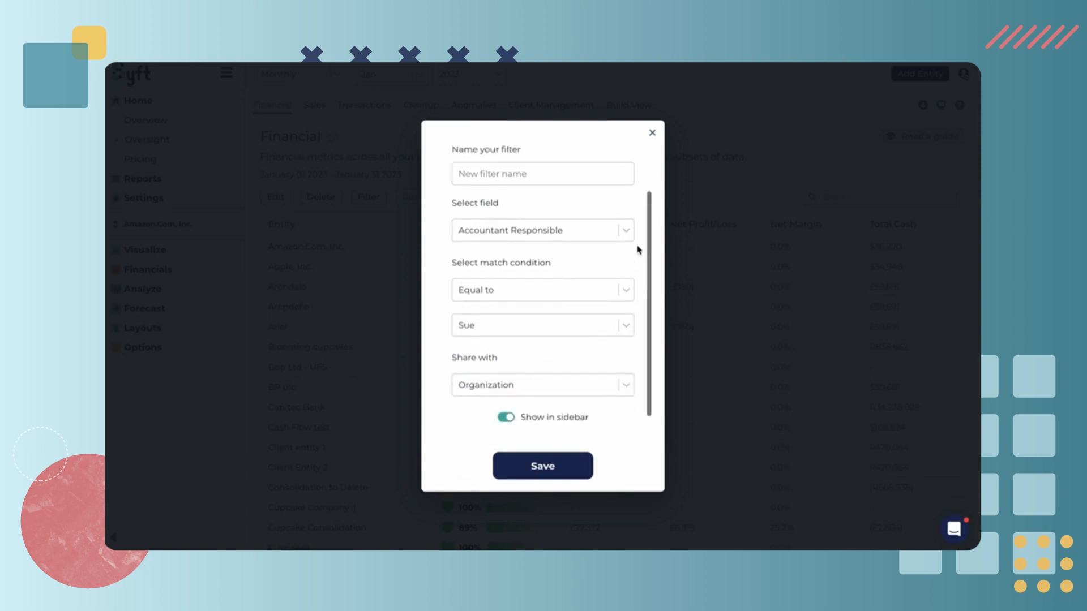
# Step: Name the filter as the chosen accountant's clients and save it
pyautogui.scroll(3, 526, 220)
pyautogui.click(498, 230)
pyautogui.write('Su')
pyautogui.write("e's")
pyautogui.write(' Cle')
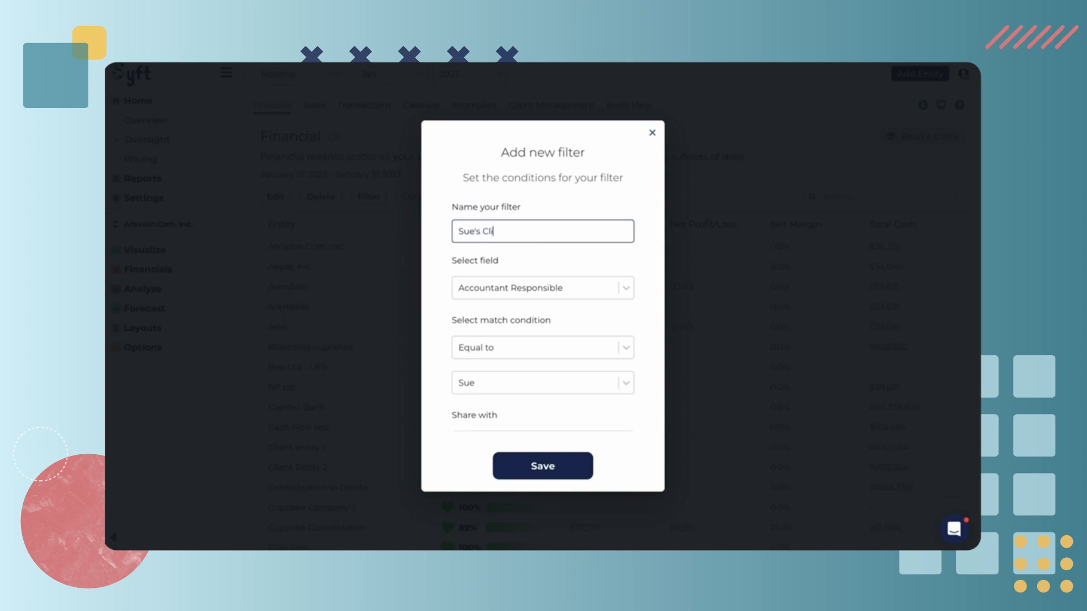
pyautogui.write('ents')
pyautogui.click(558, 469)
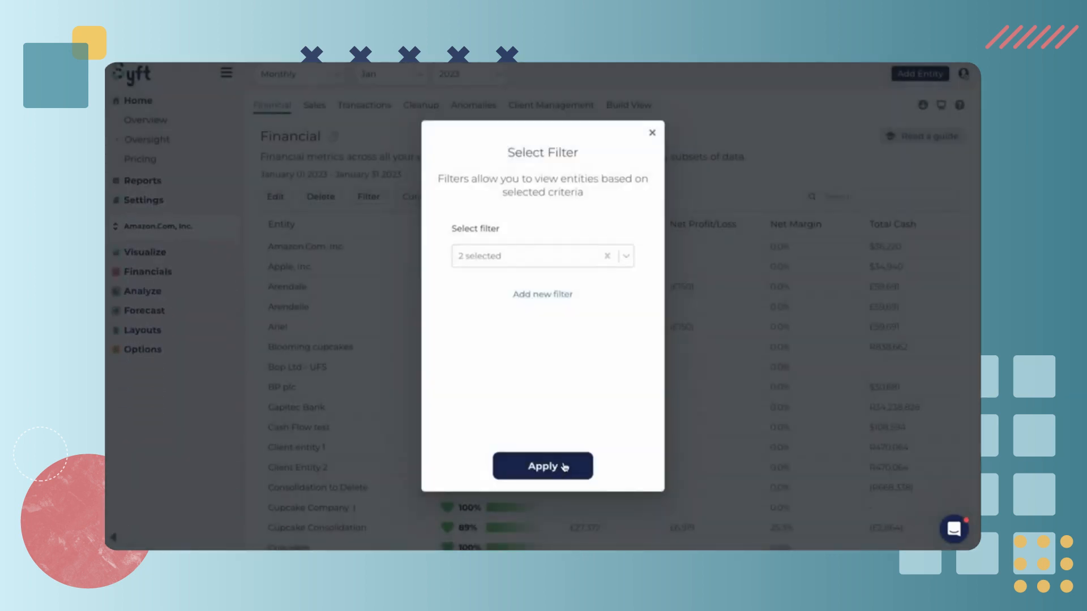
# Step: Keep only the accountant's clients filter selected and apply it to the entity list
pyautogui.click(542, 268)
pyautogui.click(518, 215)
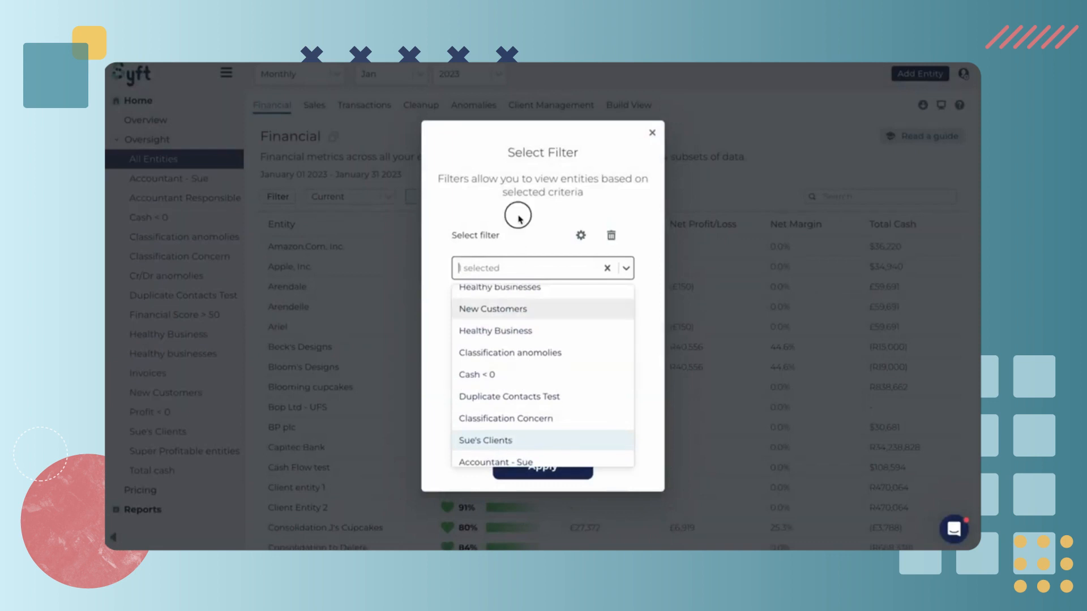
pyautogui.click(539, 468)
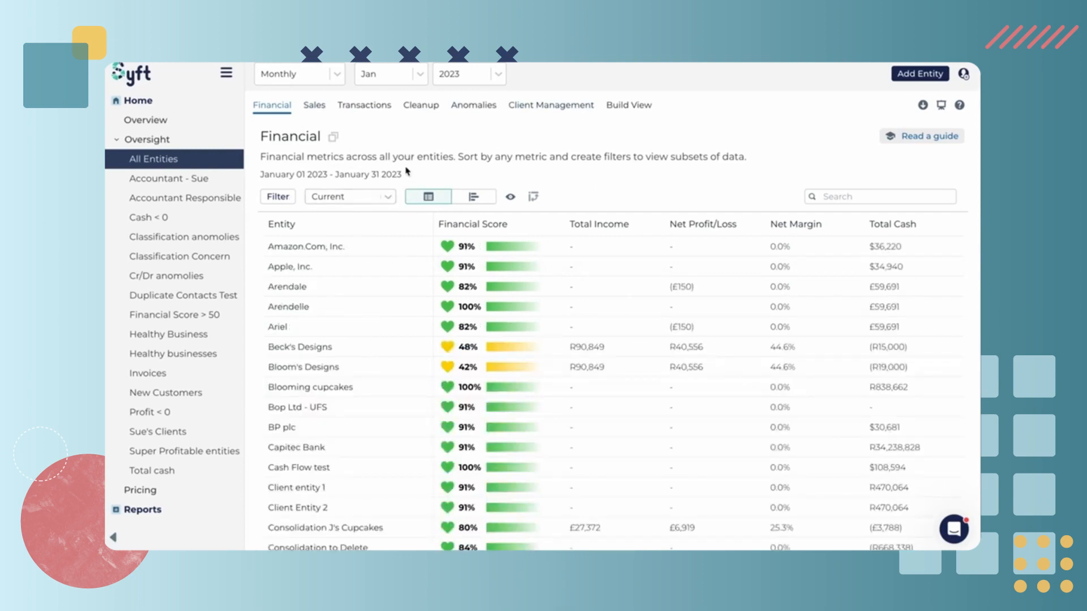
# Step: Keep the Financial view on Current values with monthly periods and set the period to May 2022
pyautogui.click(383, 199)
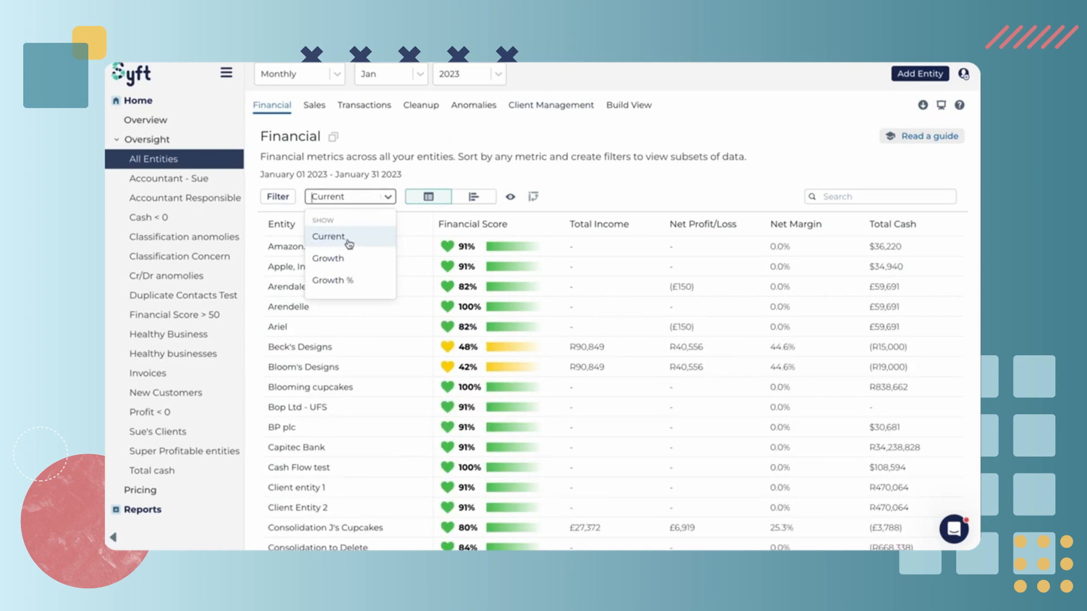
pyautogui.click(344, 245)
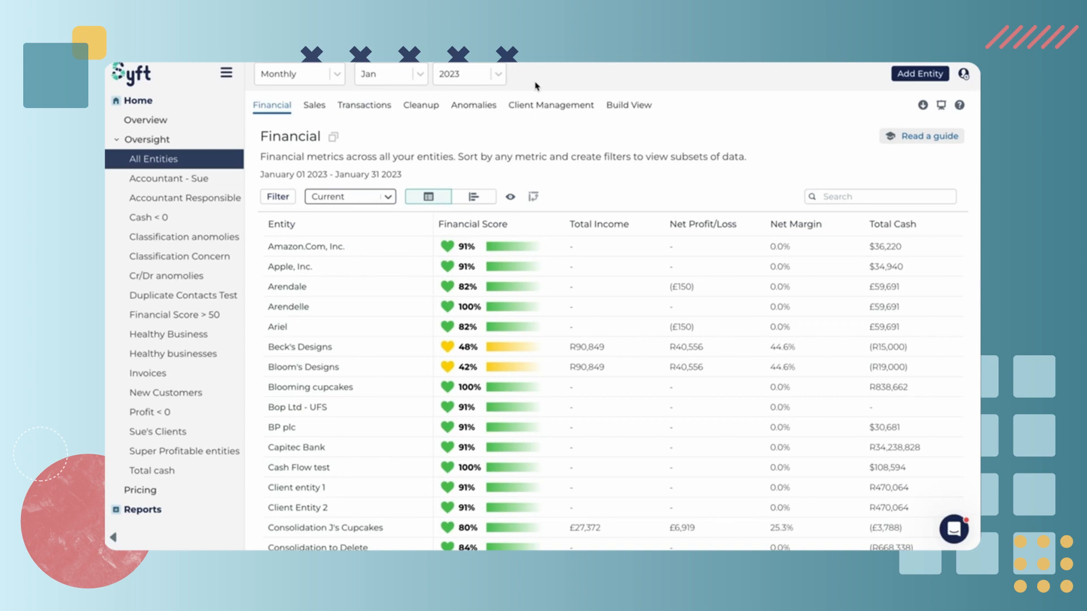
pyautogui.click(336, 74)
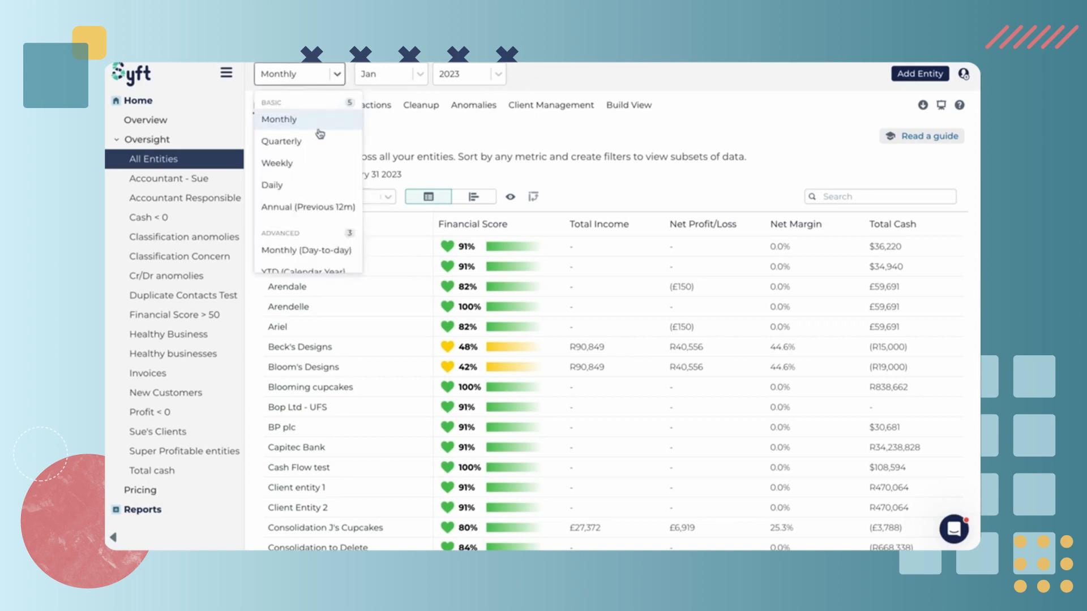
pyautogui.scroll(-1, 310, 218)
pyautogui.click(422, 76)
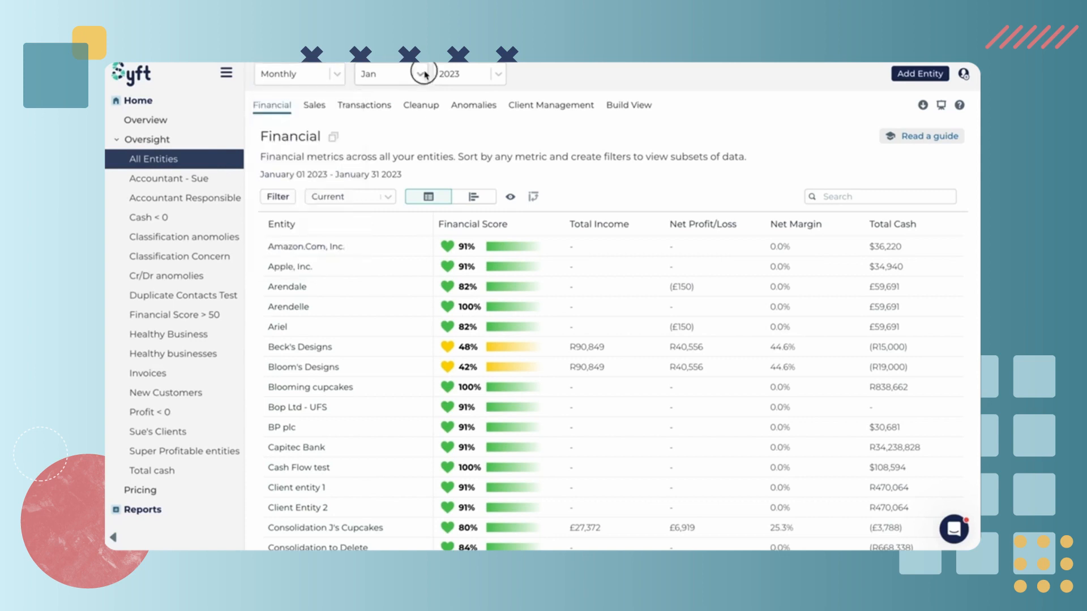
pyautogui.click(497, 128)
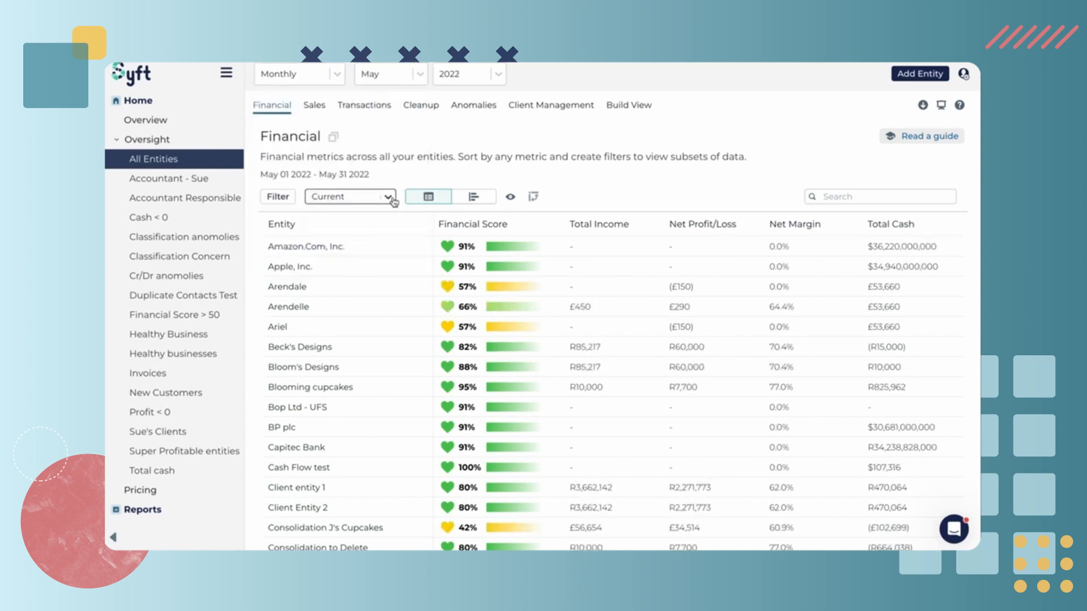
# Step: Show the financial metrics as Growth compared with the same period of the prior year (vs Prior L.Y)
pyautogui.click(388, 198)
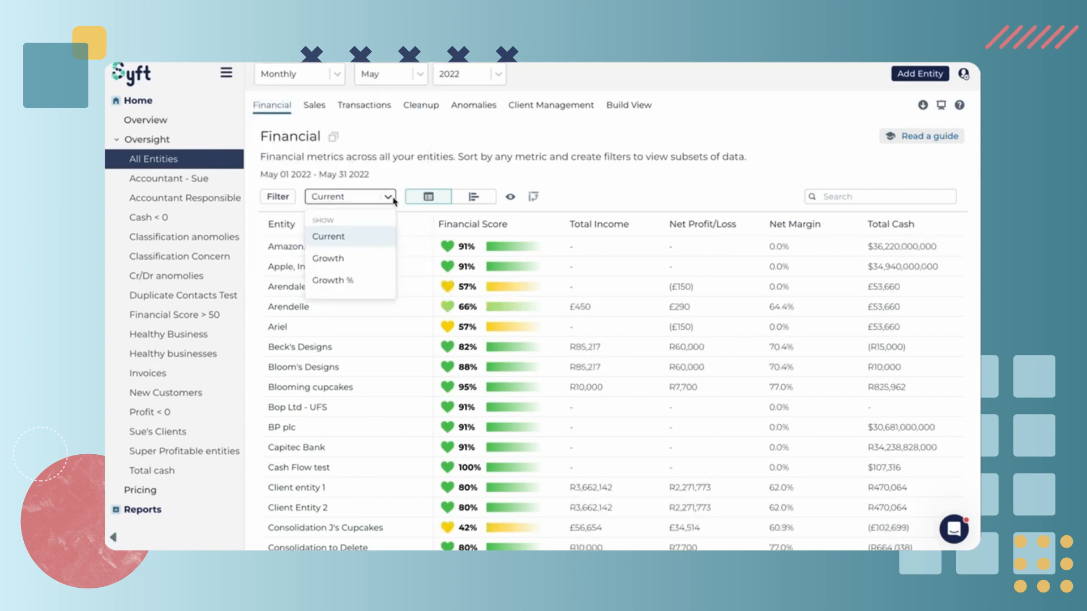
pyautogui.click(368, 261)
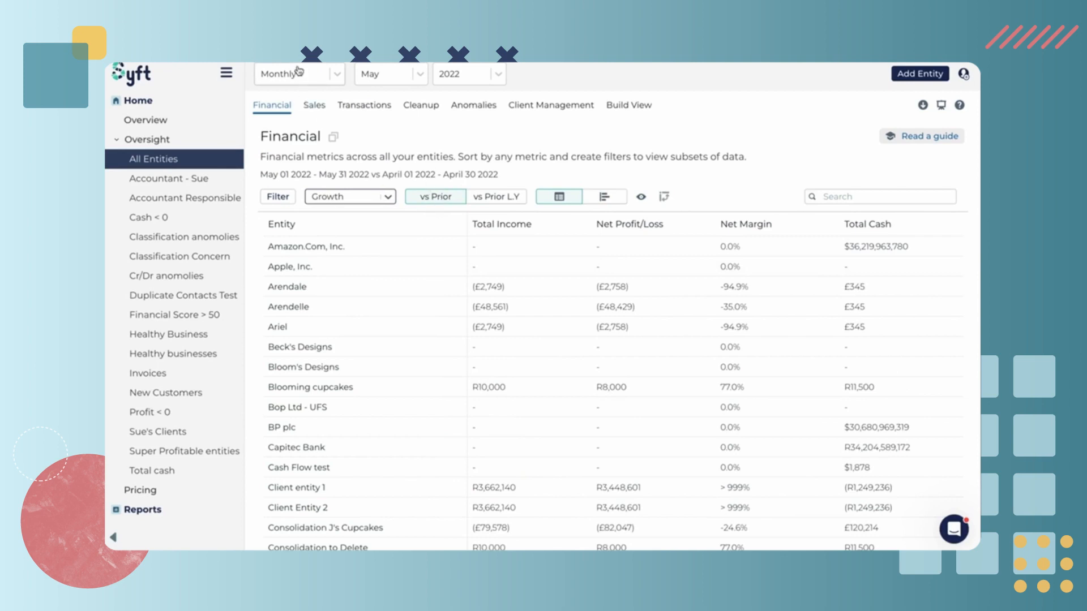
pyautogui.click(496, 202)
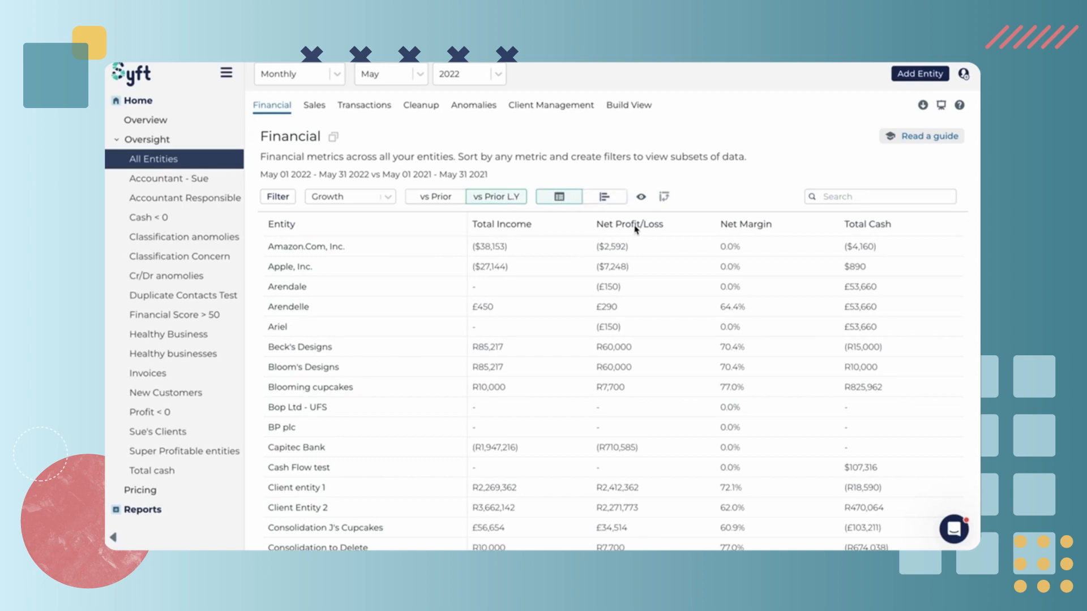
# Step: Display the growth metrics as bar charts and examine total income, net profit/loss and net margin by entity
pyautogui.click(604, 197)
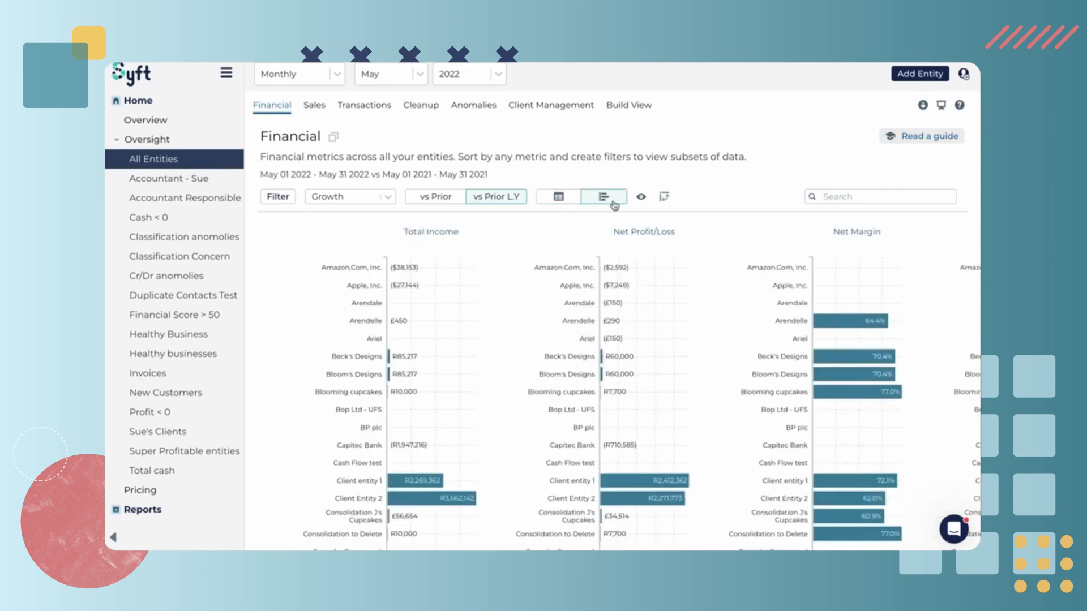
pyautogui.scroll(-2, 474, 286)
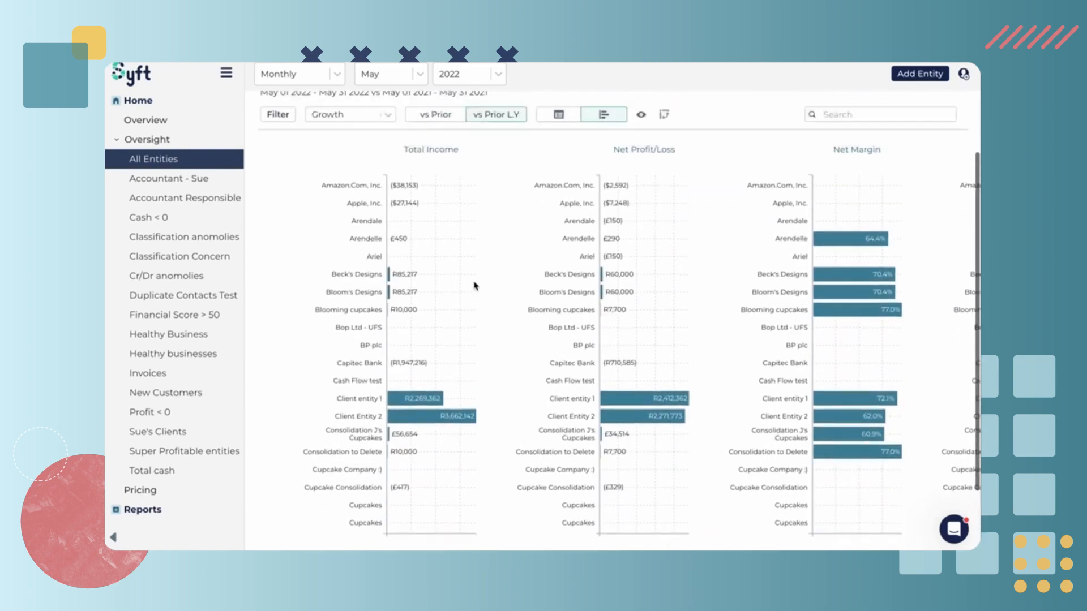
pyautogui.scroll(2, 475, 286)
pyautogui.scroll(-2, 498, 340)
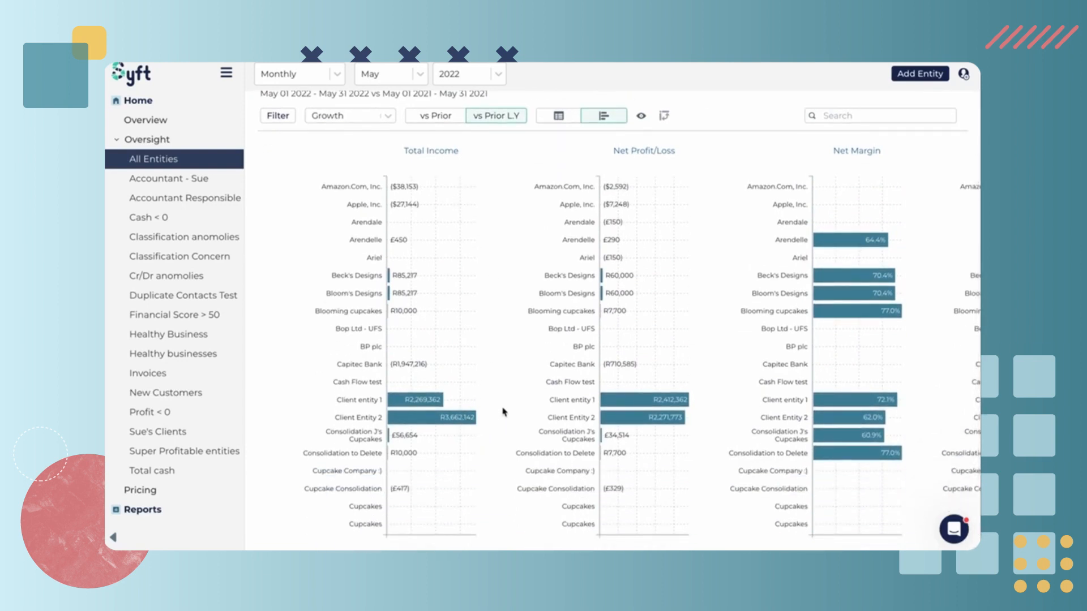
pyautogui.hscroll(1, 687, 315)
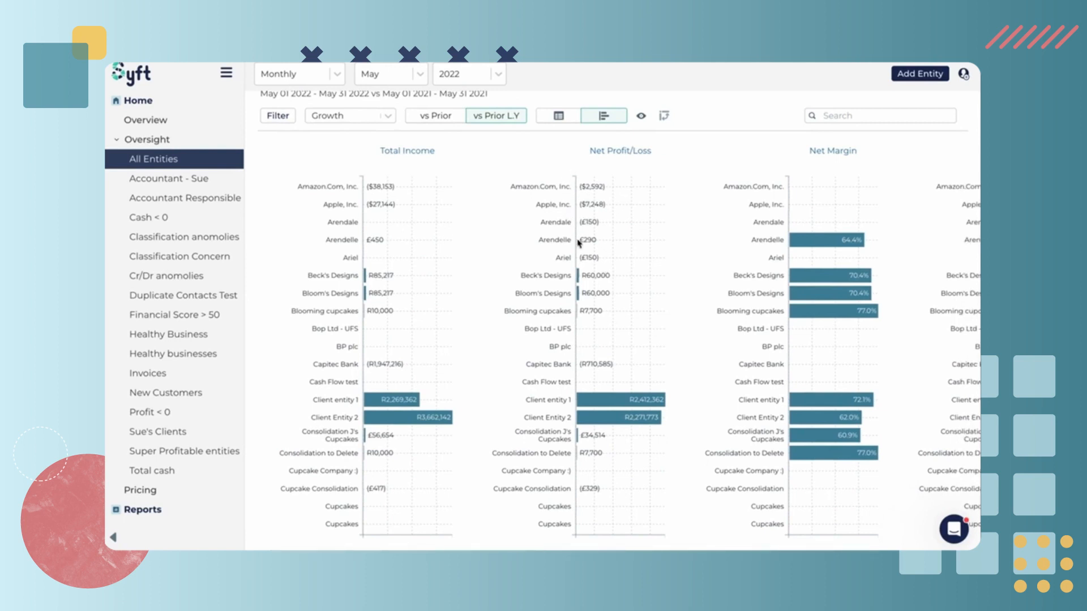
pyautogui.scroll(2, 578, 243)
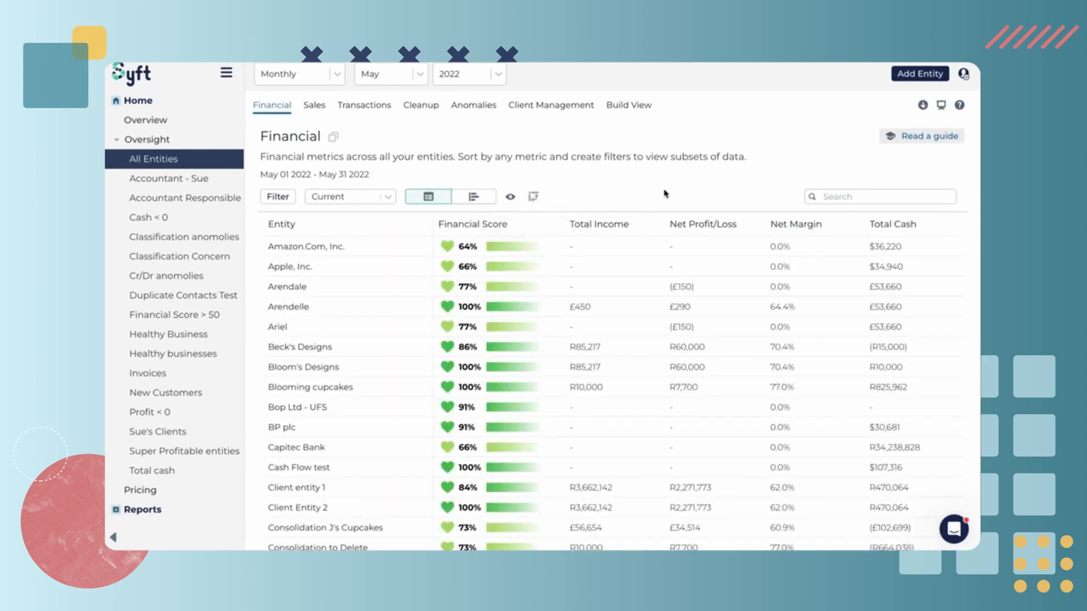
# Step: Start duplicating the Financial view
pyautogui.click(334, 137)
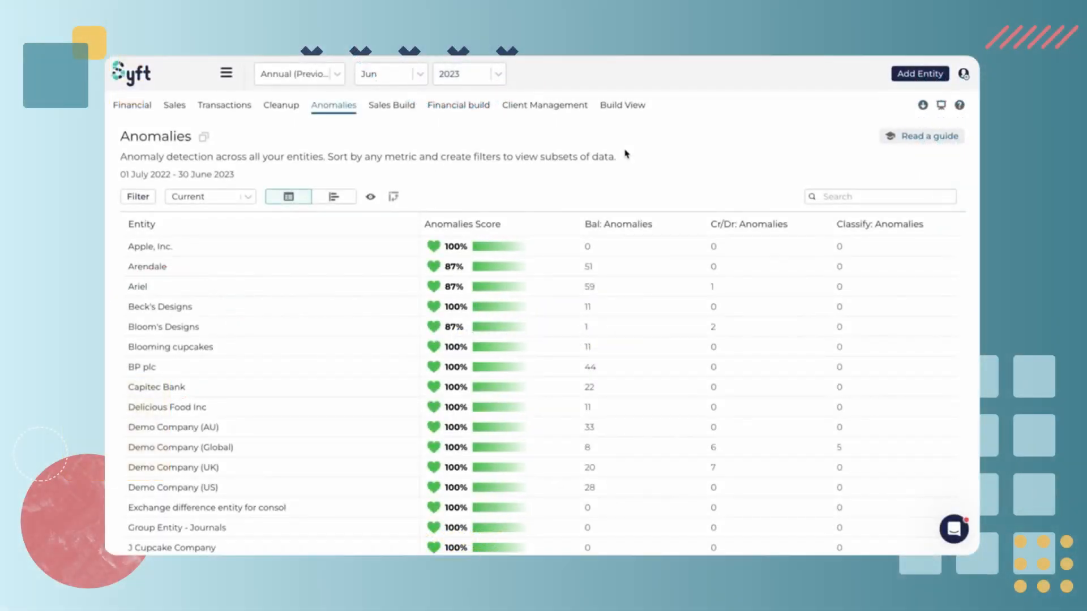
# Step: Build a new custom view named Client Management and look through its entity list
pyautogui.click(622, 107)
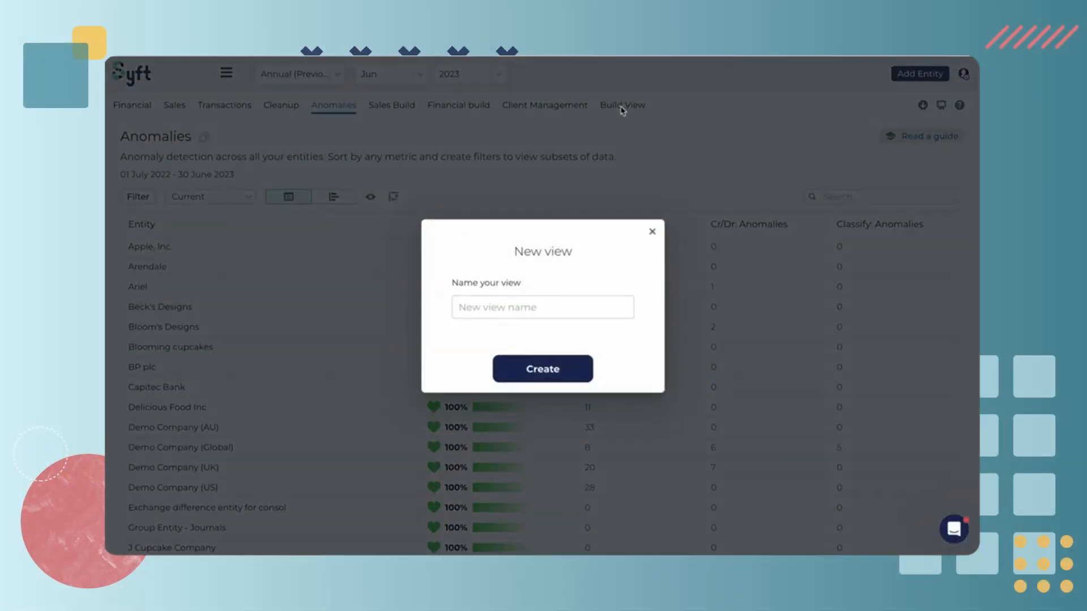
pyautogui.click(540, 310)
pyautogui.write('Clie')
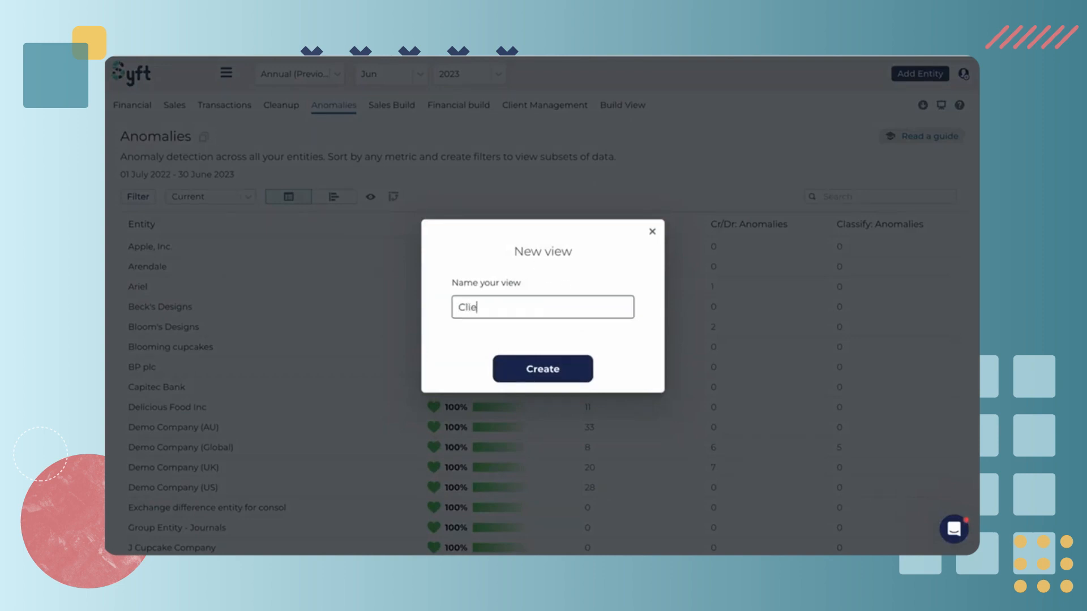
pyautogui.write('nt Management')
pyautogui.click(576, 365)
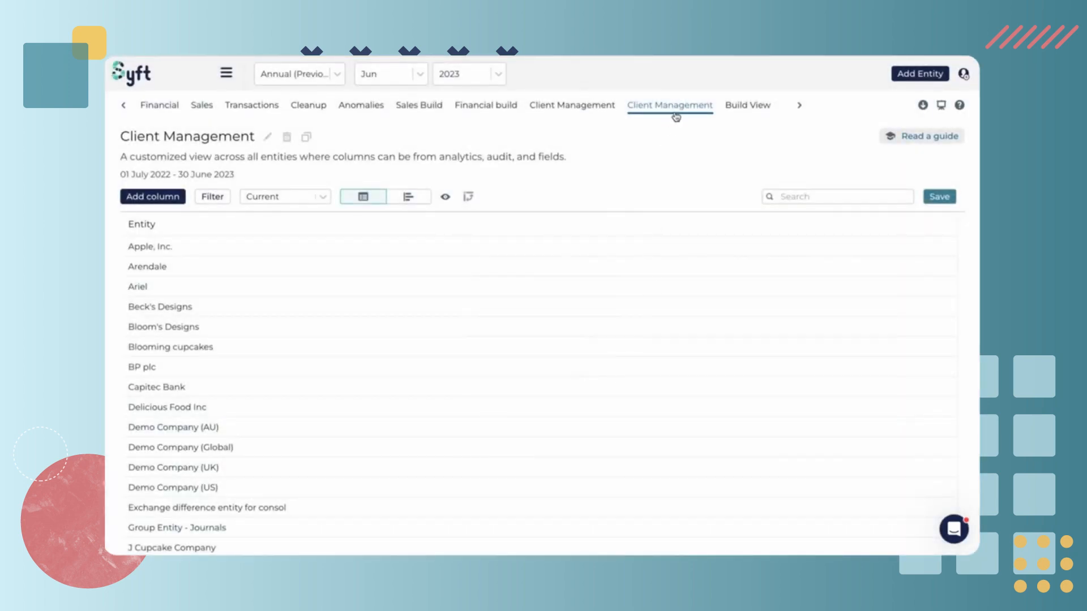
pyautogui.scroll(-3, 259, 268)
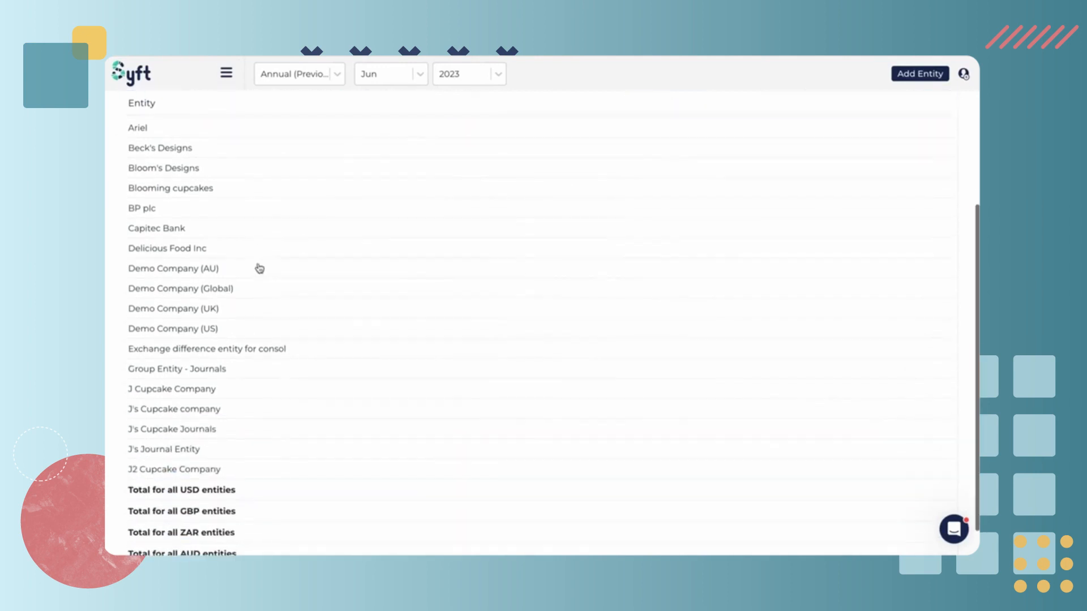
pyautogui.scroll(3, 260, 267)
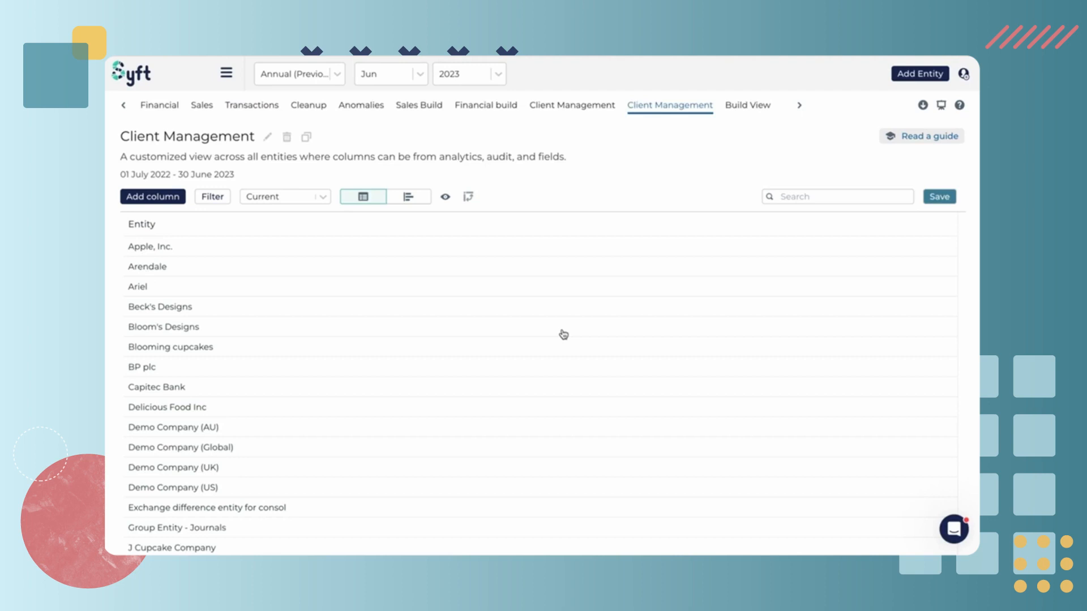
# Step: Start adding a column to the Client Management view and look through the available data categories
pyautogui.click(176, 200)
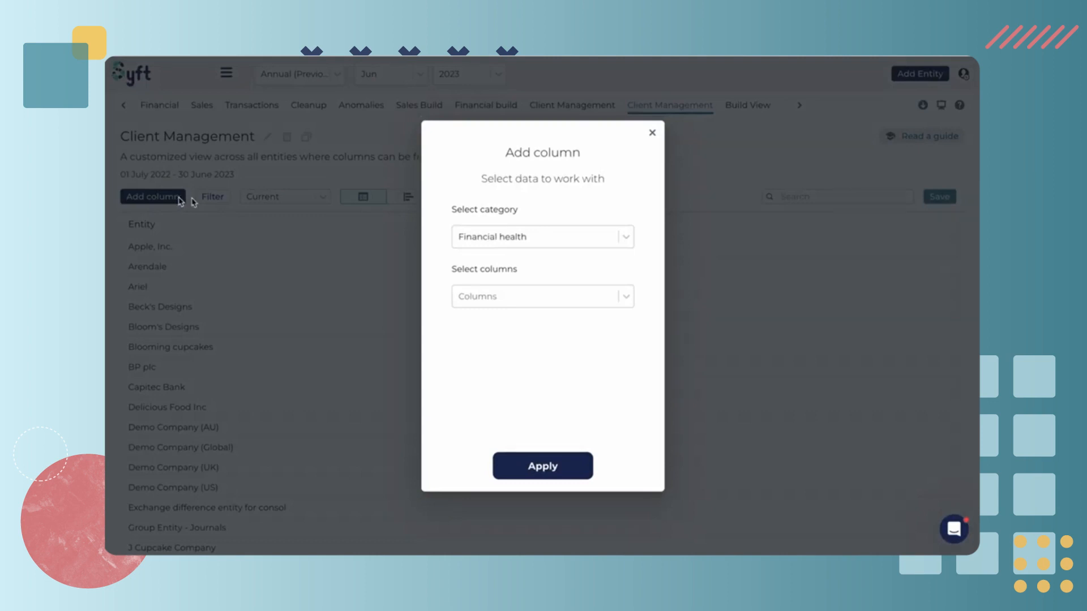
pyautogui.click(629, 242)
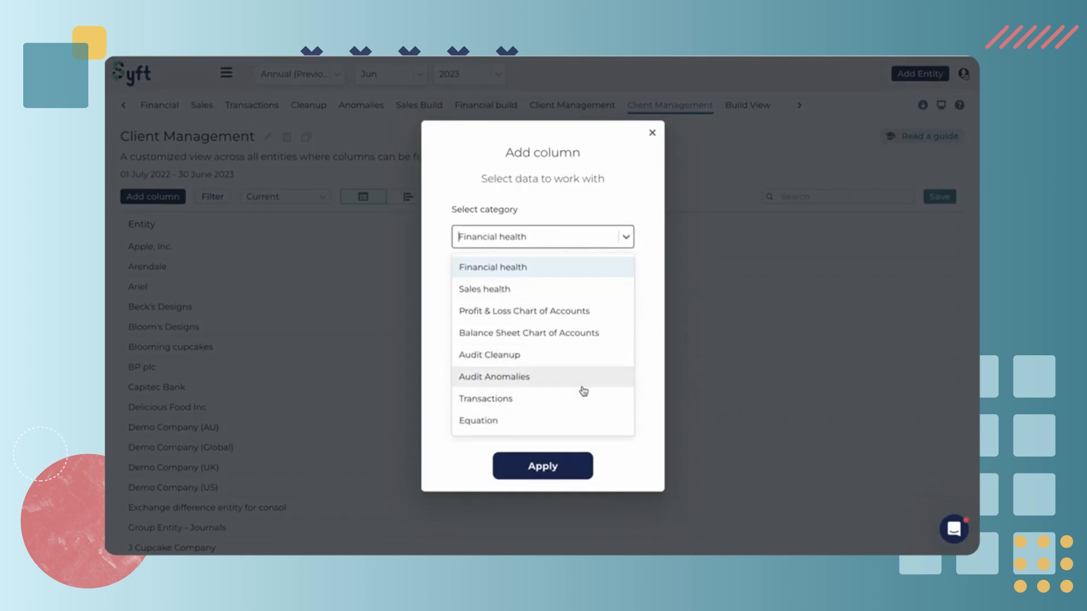
pyautogui.scroll(-2, 597, 354)
pyautogui.scroll(2, 597, 355)
pyautogui.scroll(-2, 529, 388)
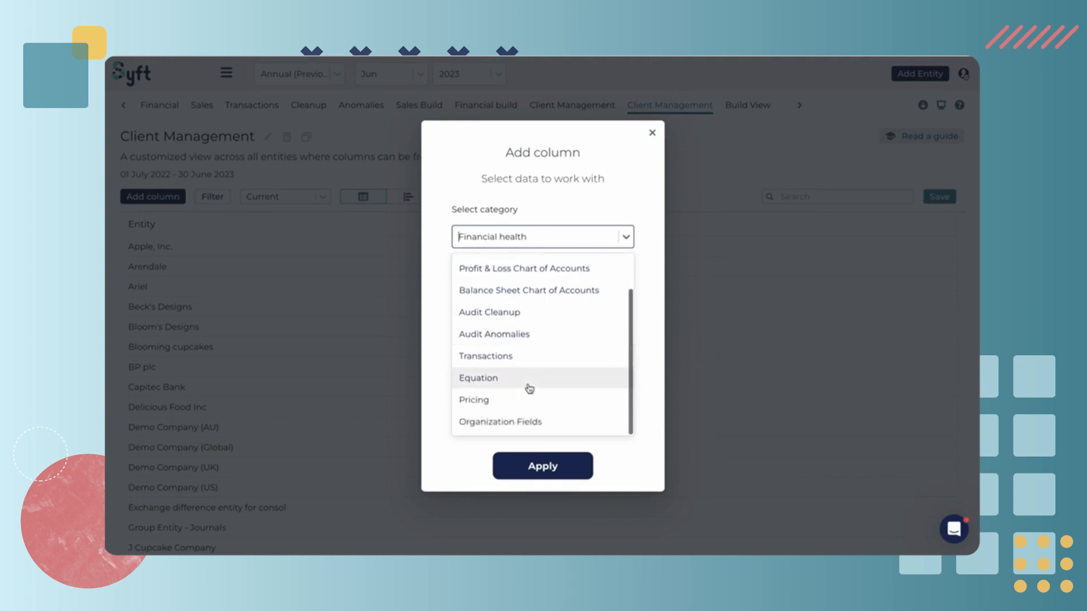
pyautogui.scroll(2, 529, 388)
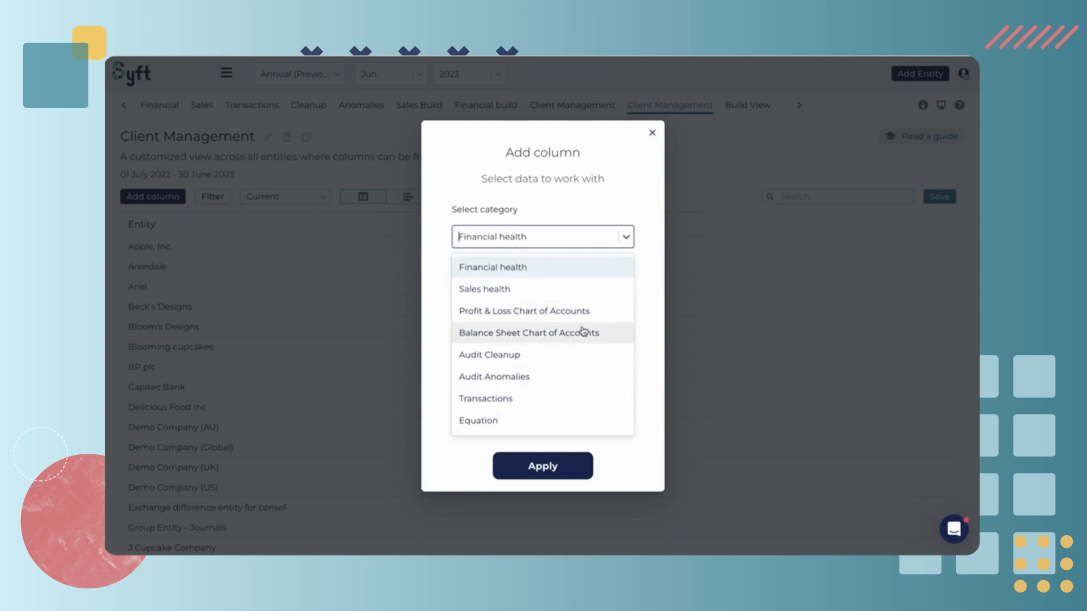
pyautogui.scroll(-2, 579, 369)
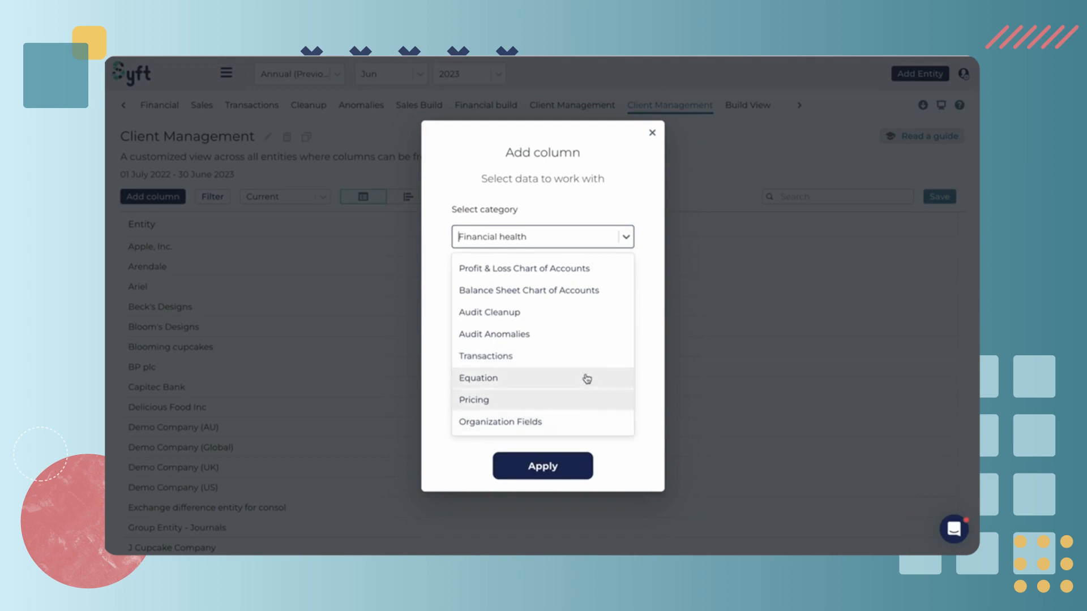
pyautogui.scroll(2, 583, 378)
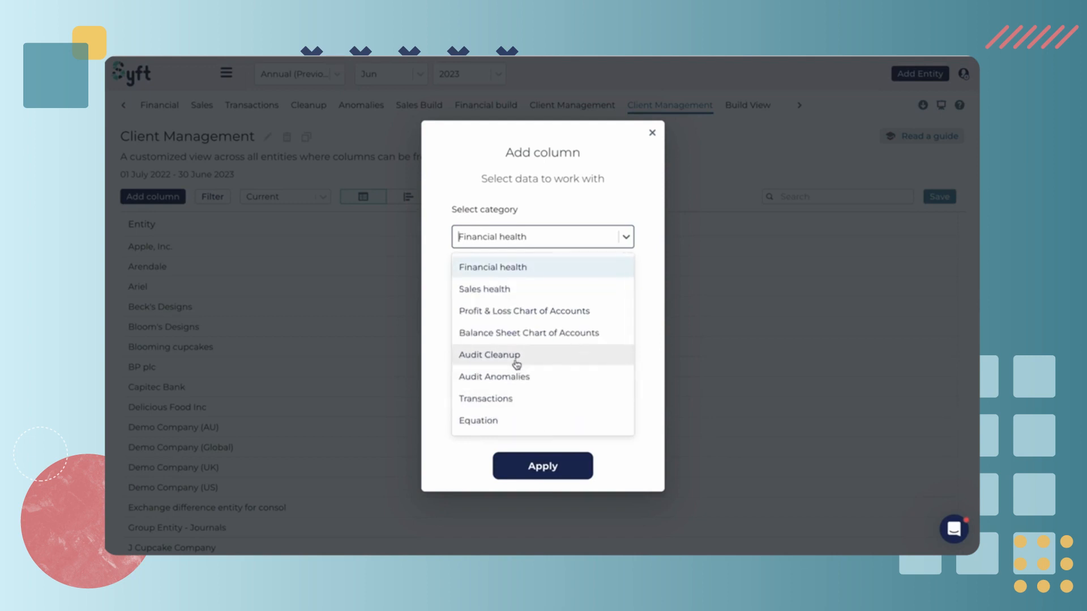
# Step: Add the Net Margin, VAT/GST Payable, Current Ratio and Net Assets/Equity columns from the Financial health category
pyautogui.click(514, 267)
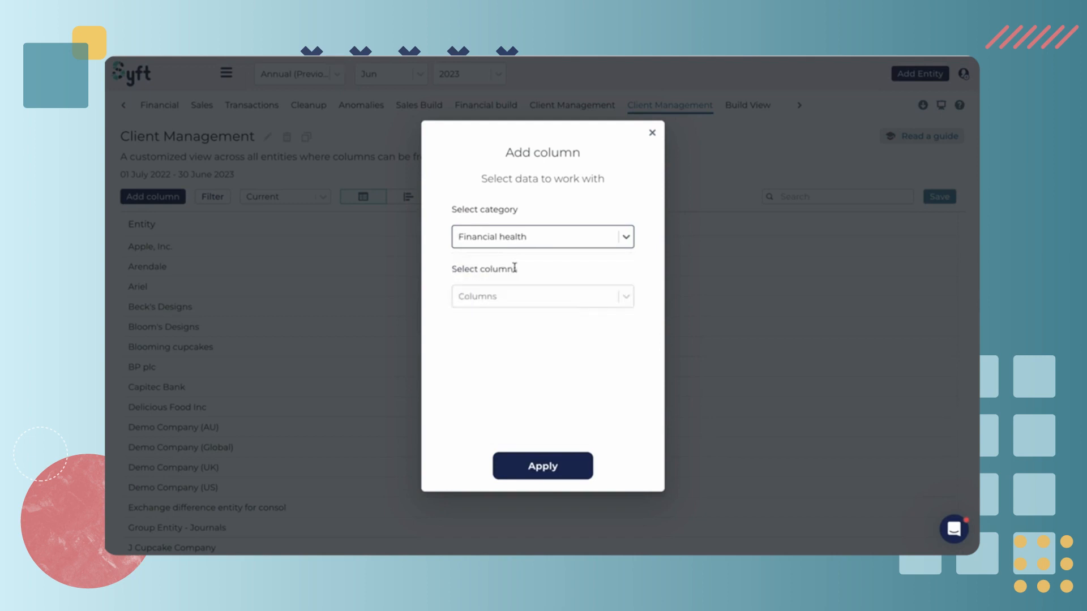
pyautogui.click(633, 299)
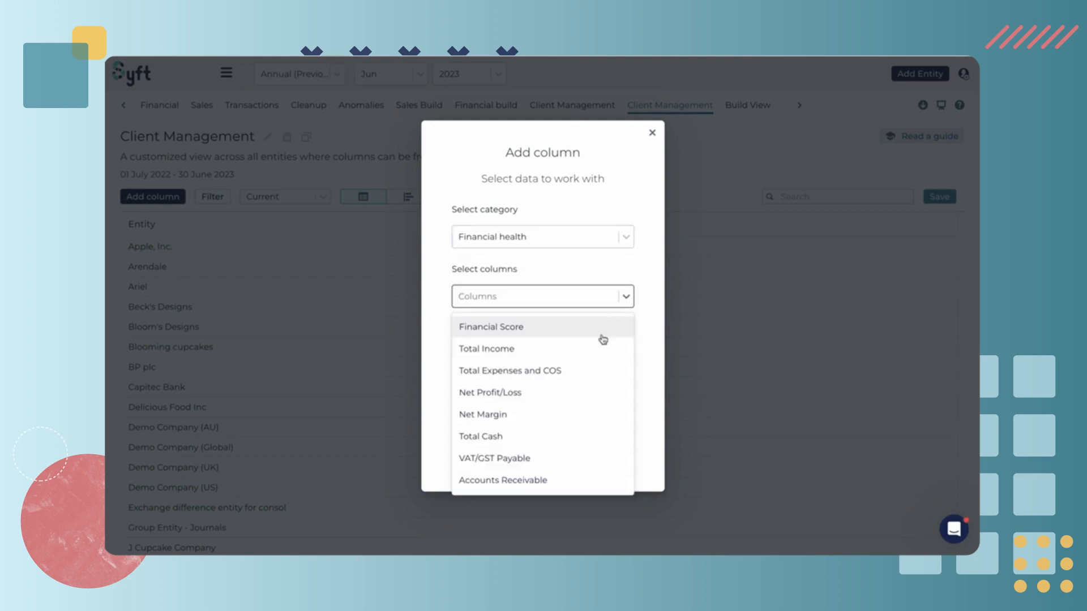
pyautogui.scroll(-3, 594, 401)
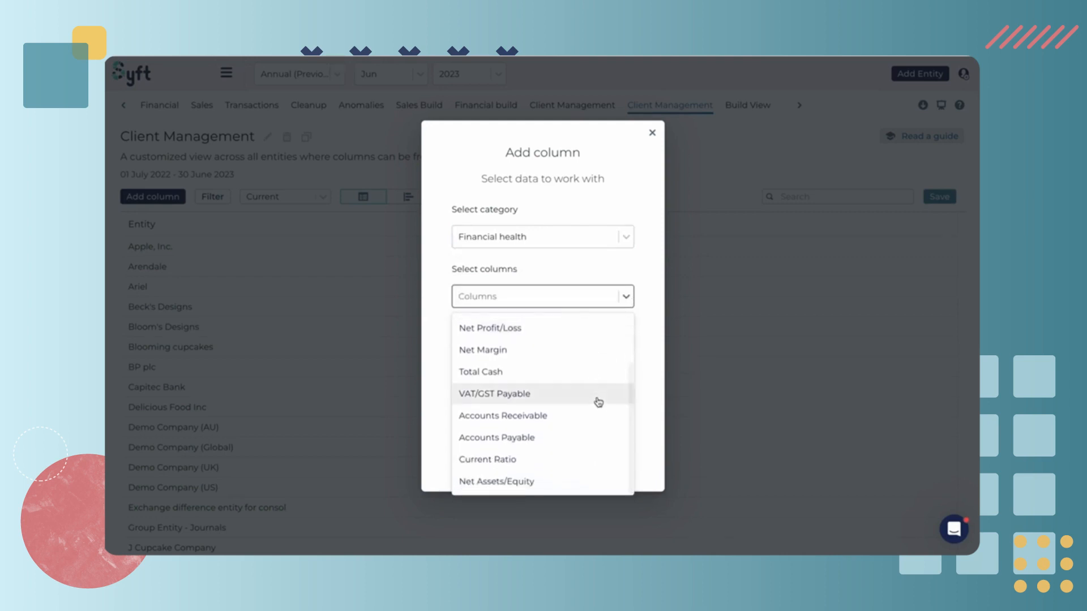
pyautogui.scroll(2, 598, 402)
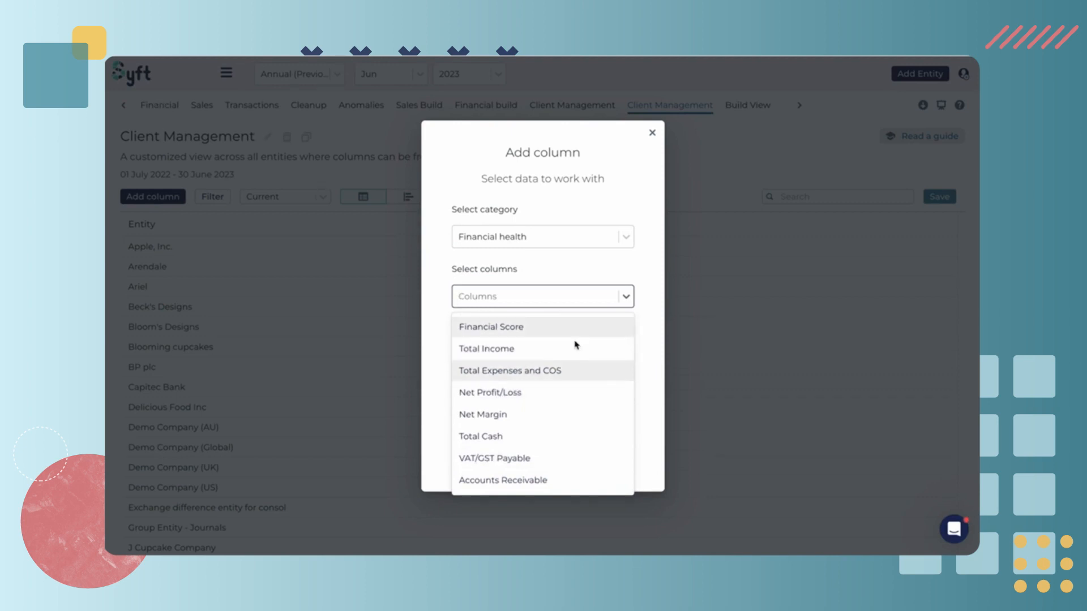
pyautogui.scroll(-1, 575, 396)
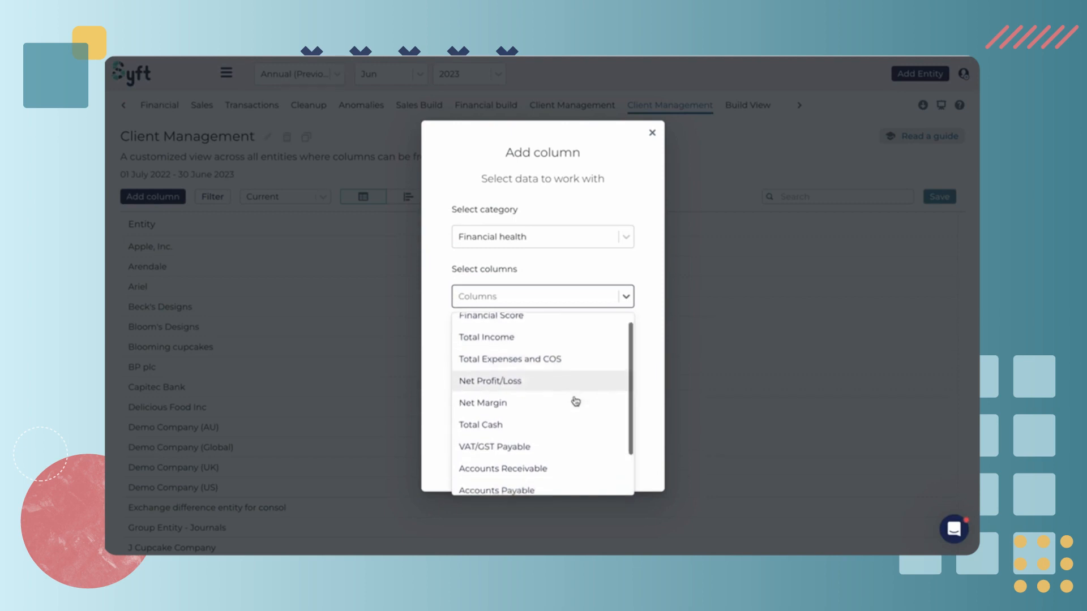
pyautogui.click(558, 401)
pyautogui.scroll(-2, 553, 439)
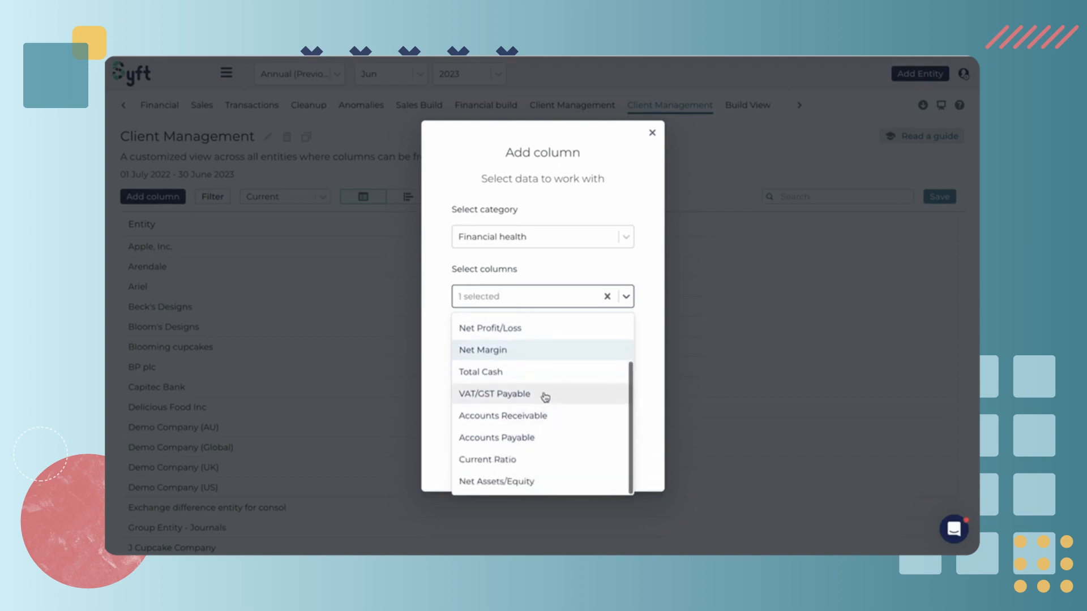
pyautogui.click(544, 396)
pyautogui.click(553, 459)
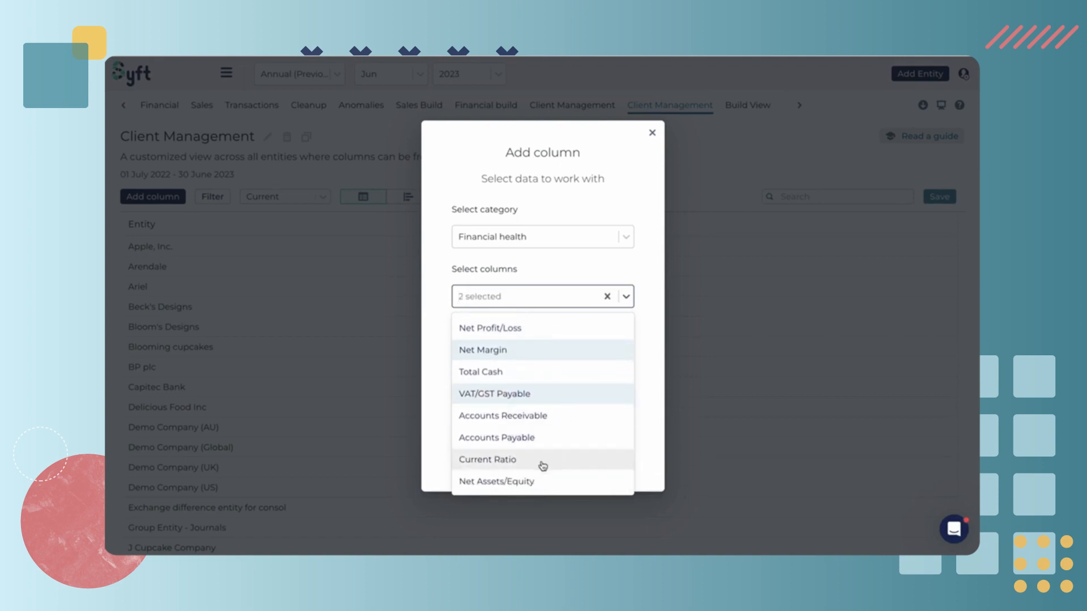
pyautogui.click(540, 487)
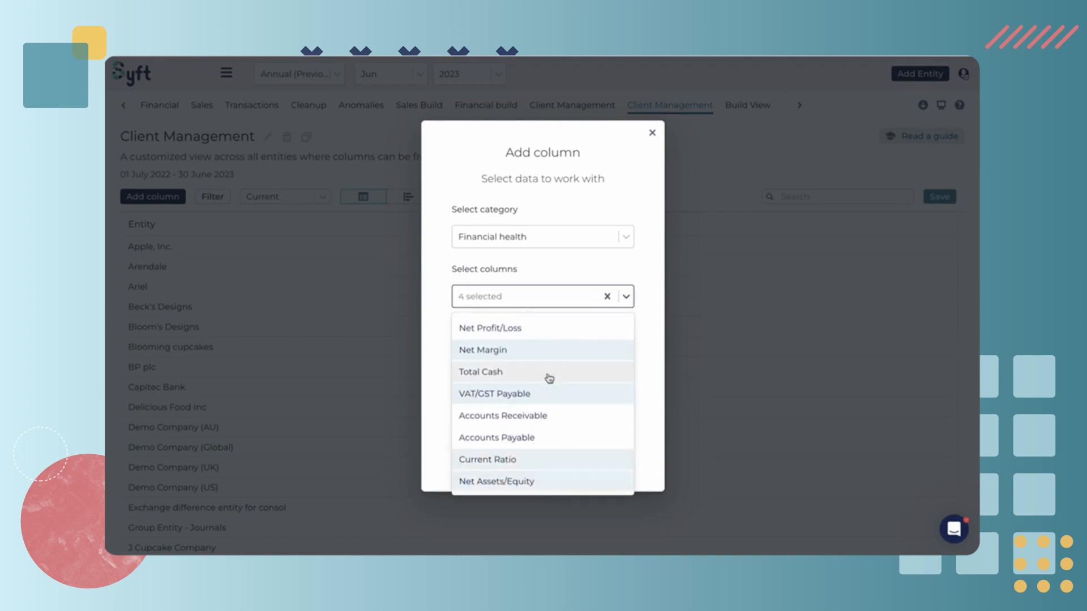
pyautogui.scroll(2, 543, 374)
pyautogui.click(635, 276)
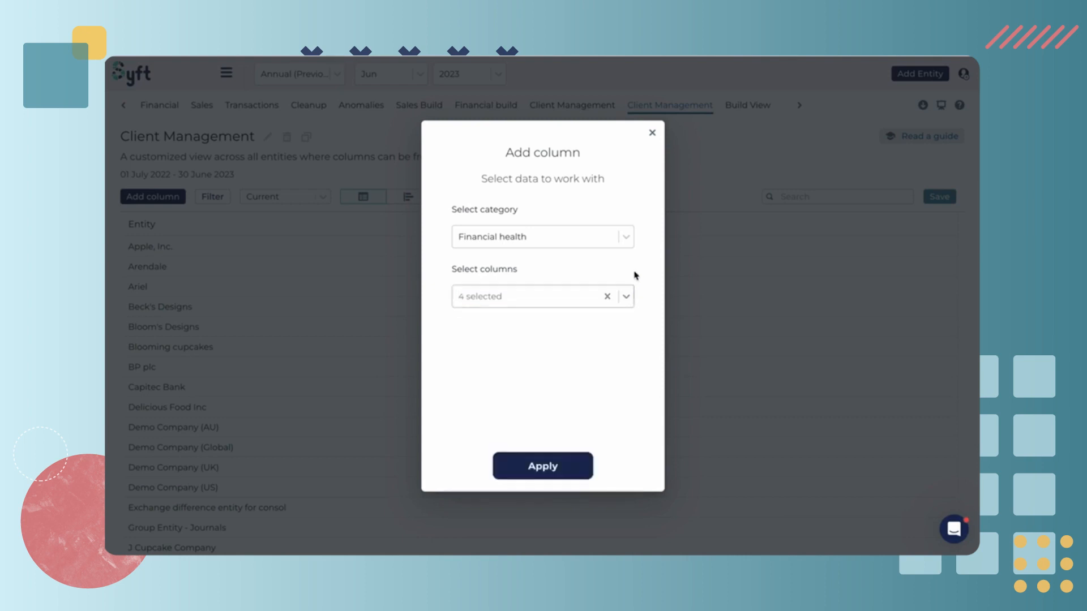
pyautogui.click(545, 472)
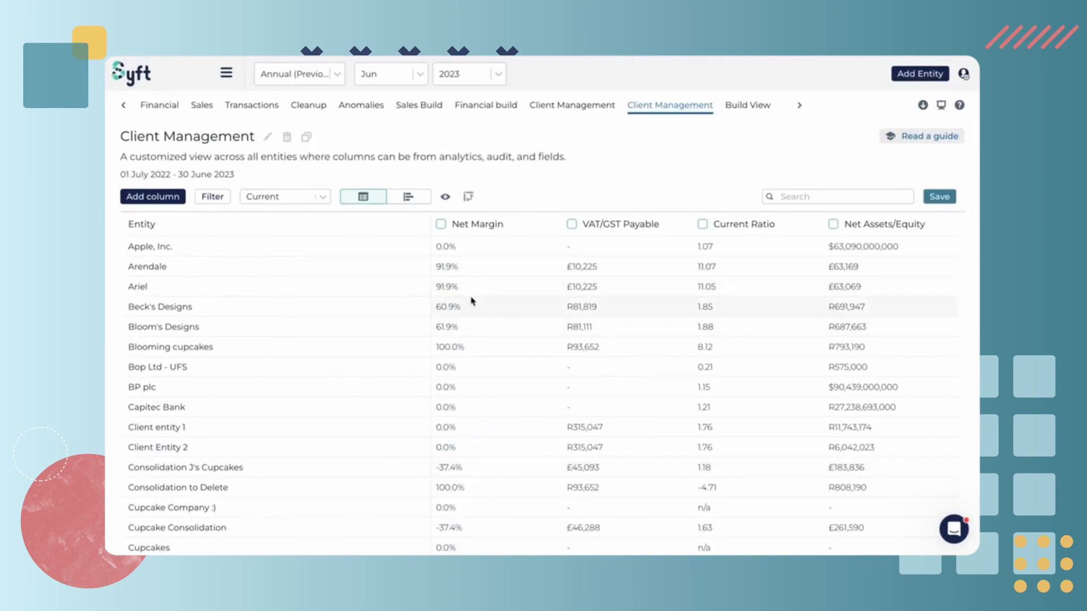
# Step: Rename the Net Margin column to "Net Margin for the period" and save the view
pyautogui.click(440, 225)
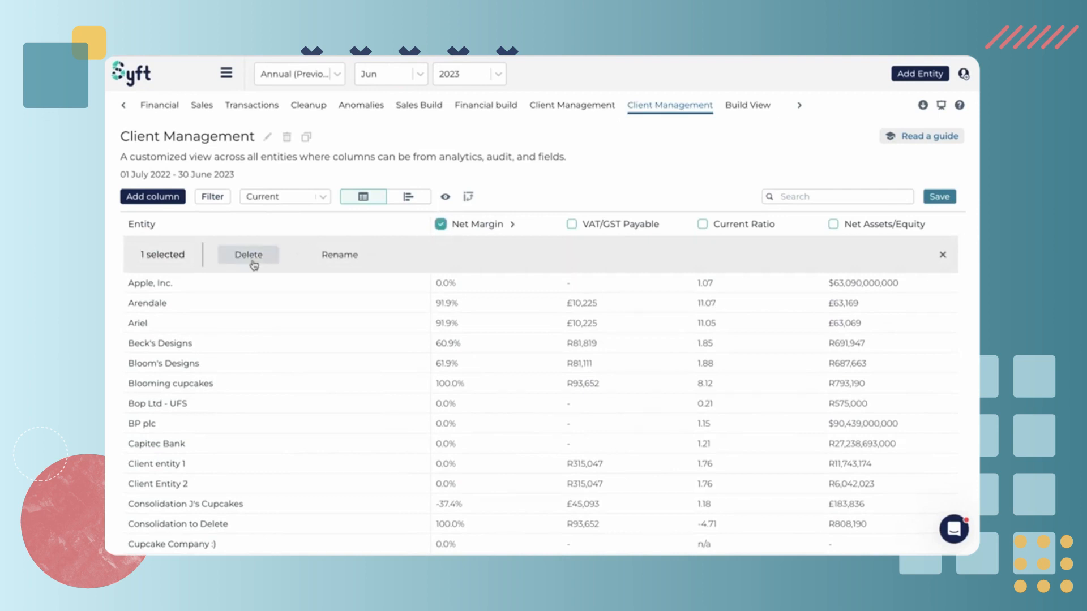
pyautogui.click(346, 256)
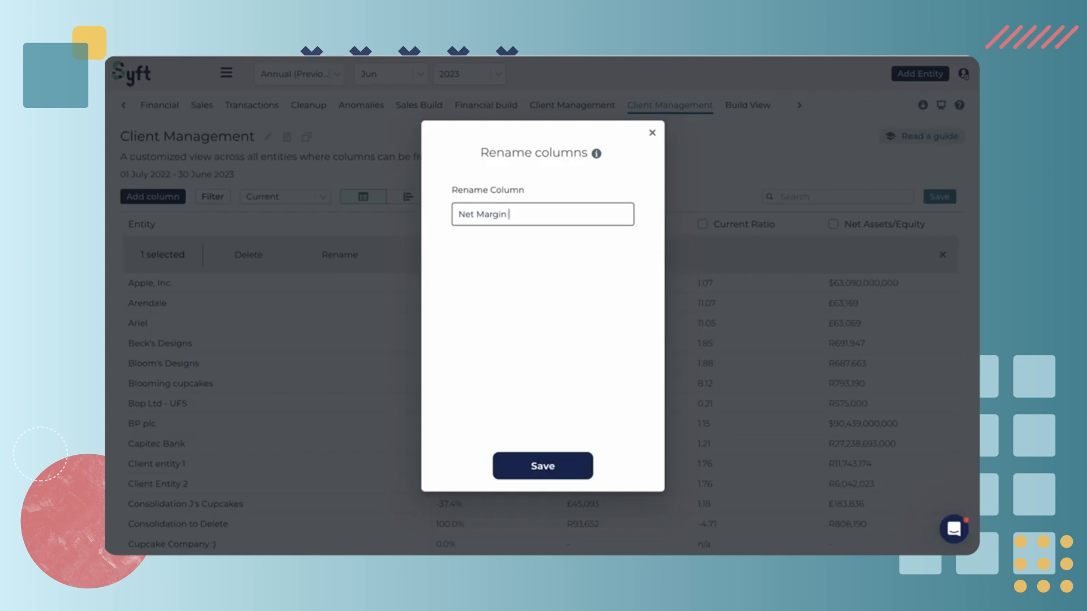
pyautogui.write('for the period')
pyautogui.click(566, 465)
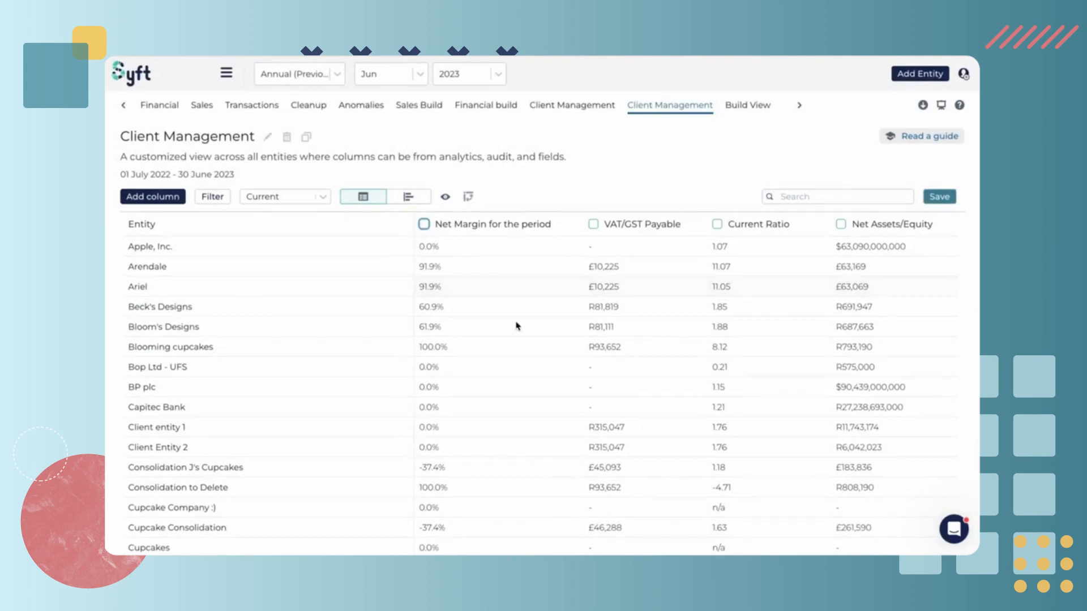
pyautogui.click(939, 197)
# Step: Add the Discounts Given and Unique Product Sold columns from the Sales health category
pyautogui.click(174, 197)
pyautogui.click(626, 238)
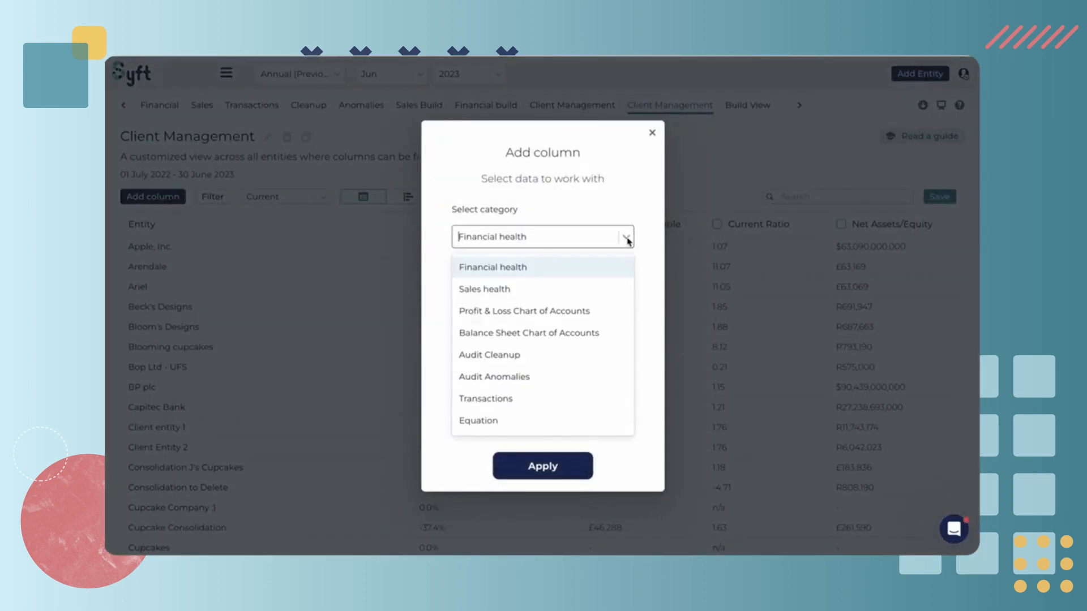
pyautogui.click(575, 299)
pyautogui.click(621, 293)
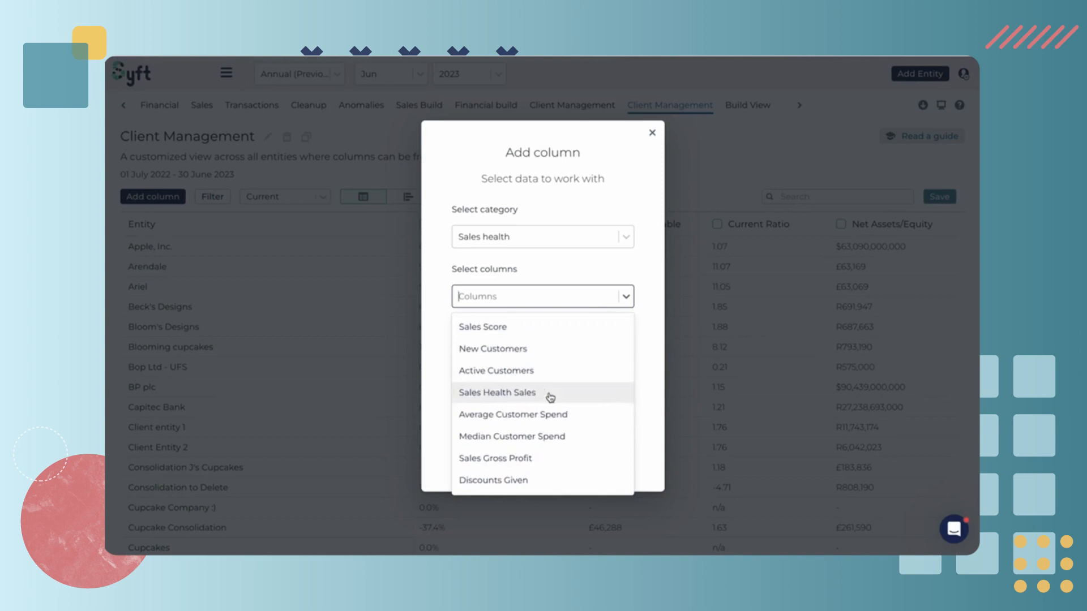
pyautogui.scroll(-3, 550, 396)
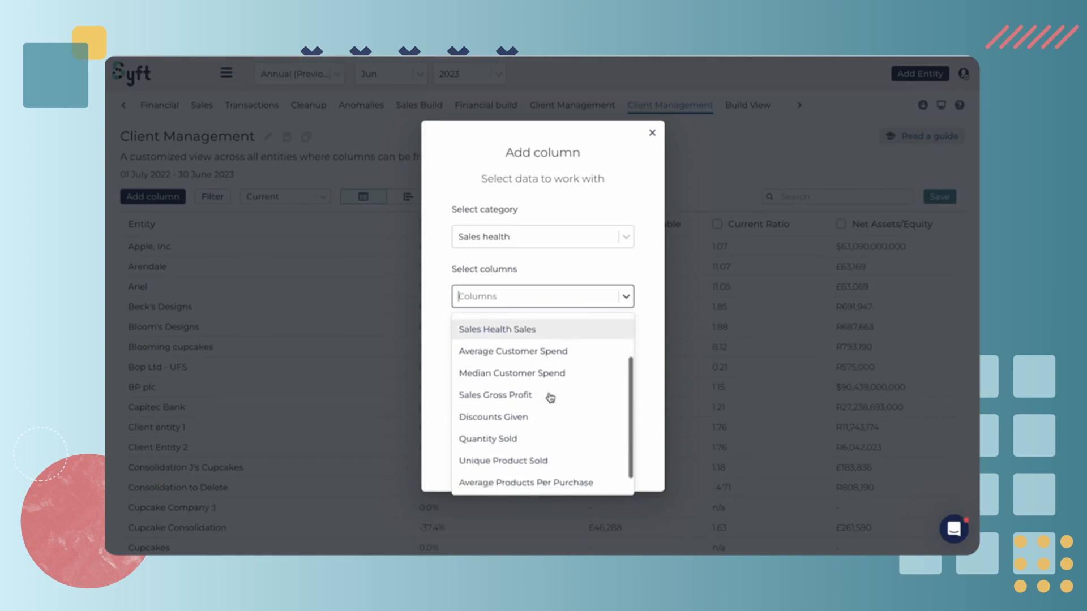
pyautogui.scroll(-1, 546, 390)
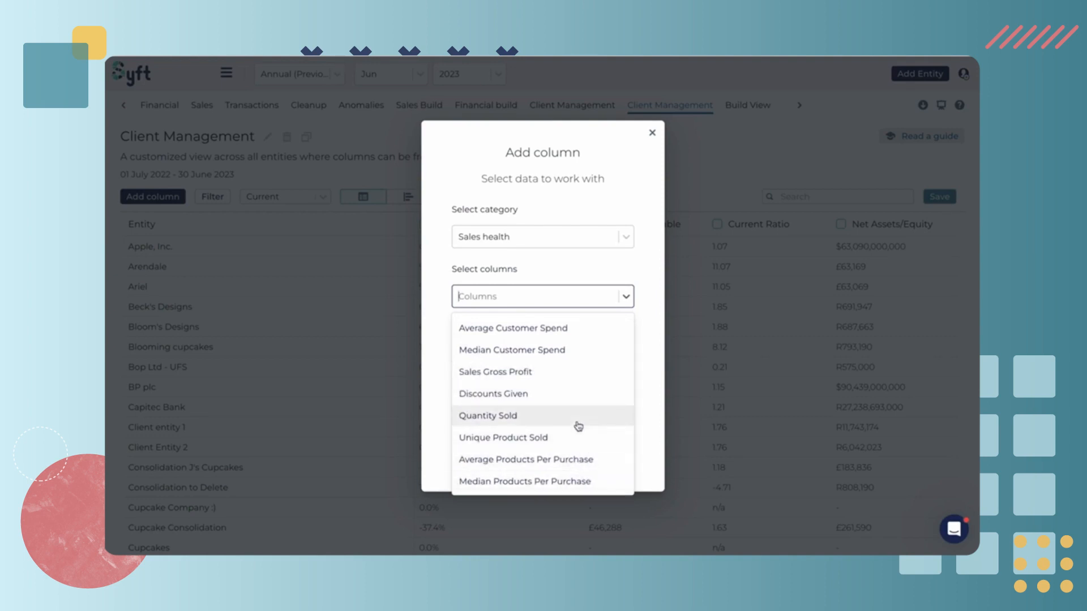
pyautogui.scroll(3, 578, 426)
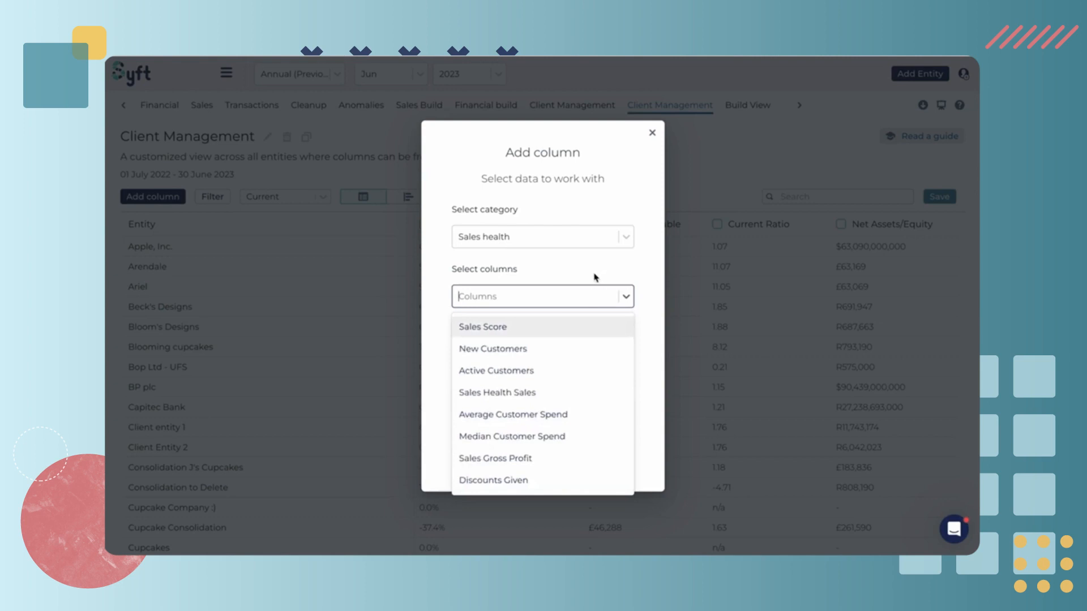
pyautogui.scroll(-3, 538, 396)
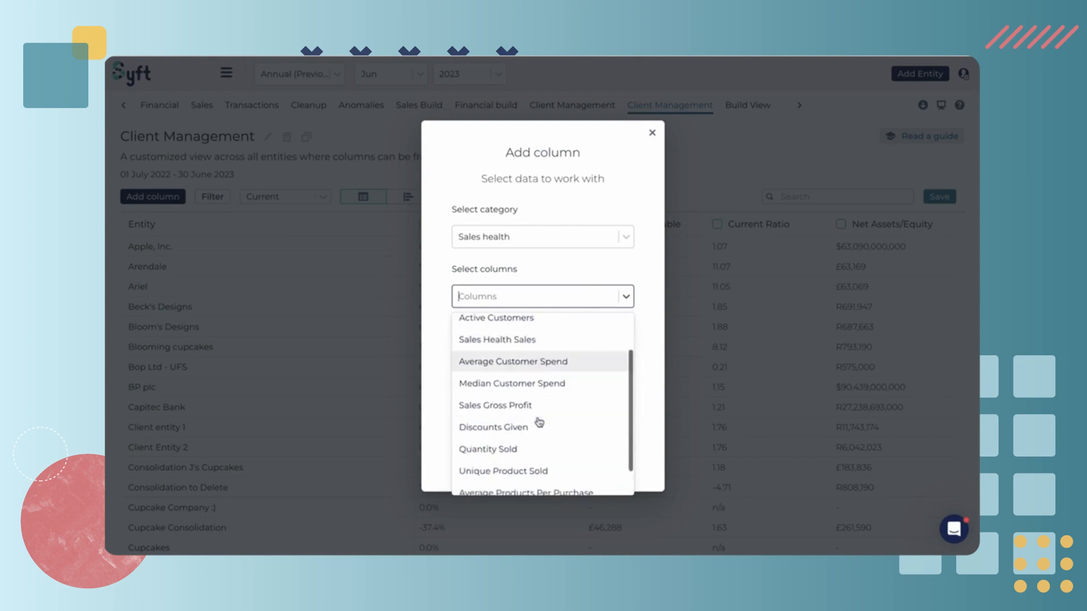
pyautogui.click(521, 395)
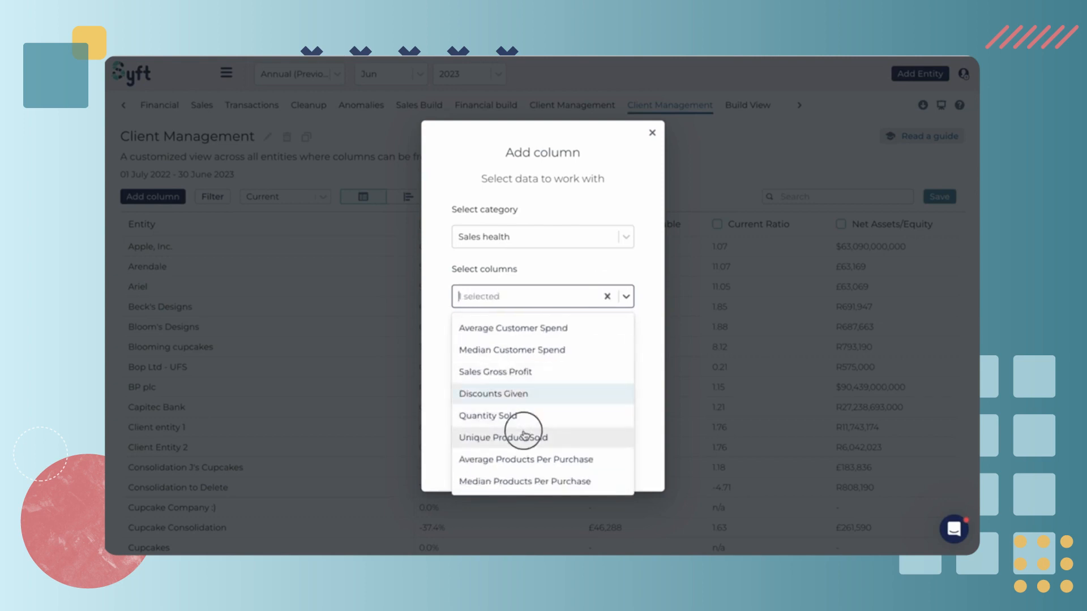
pyautogui.click(608, 260)
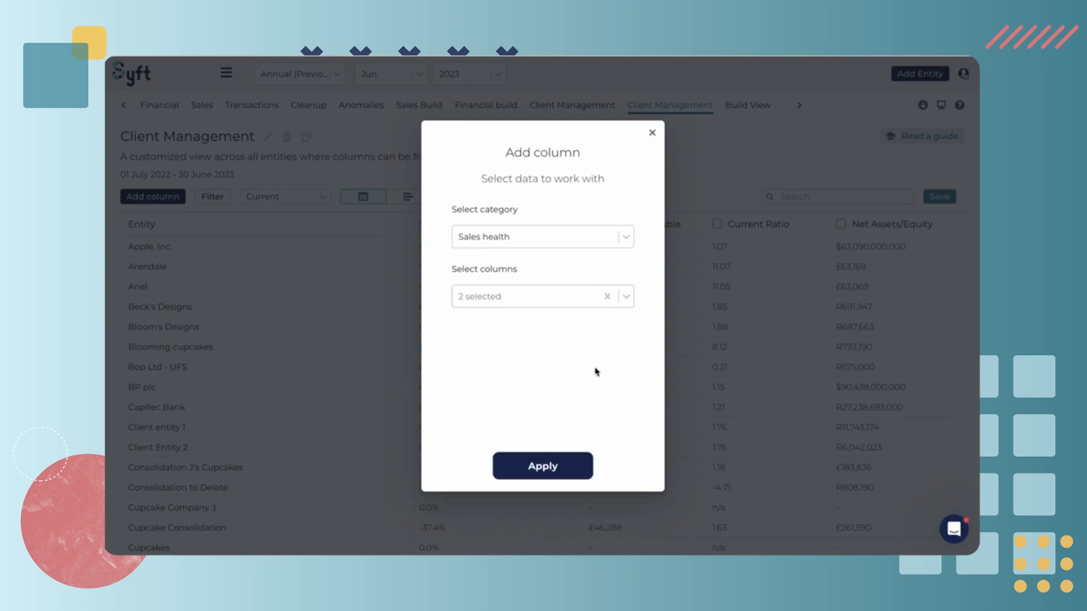
pyautogui.click(543, 465)
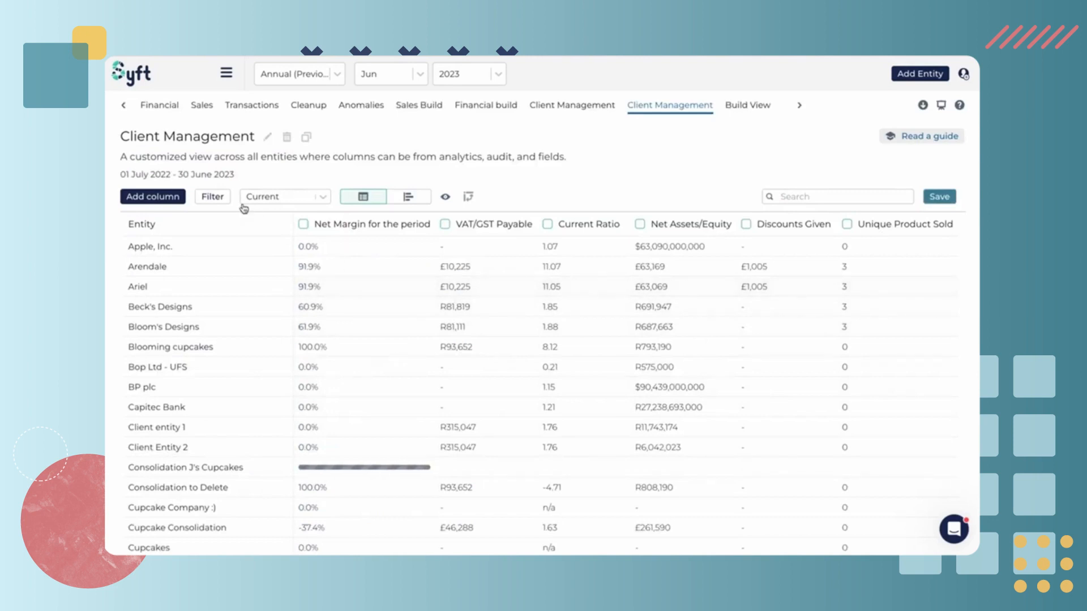
# Step: Start adding another column and look through those offered in the Profit & Loss Chart of Accounts category
pyautogui.click(173, 199)
pyautogui.click(557, 241)
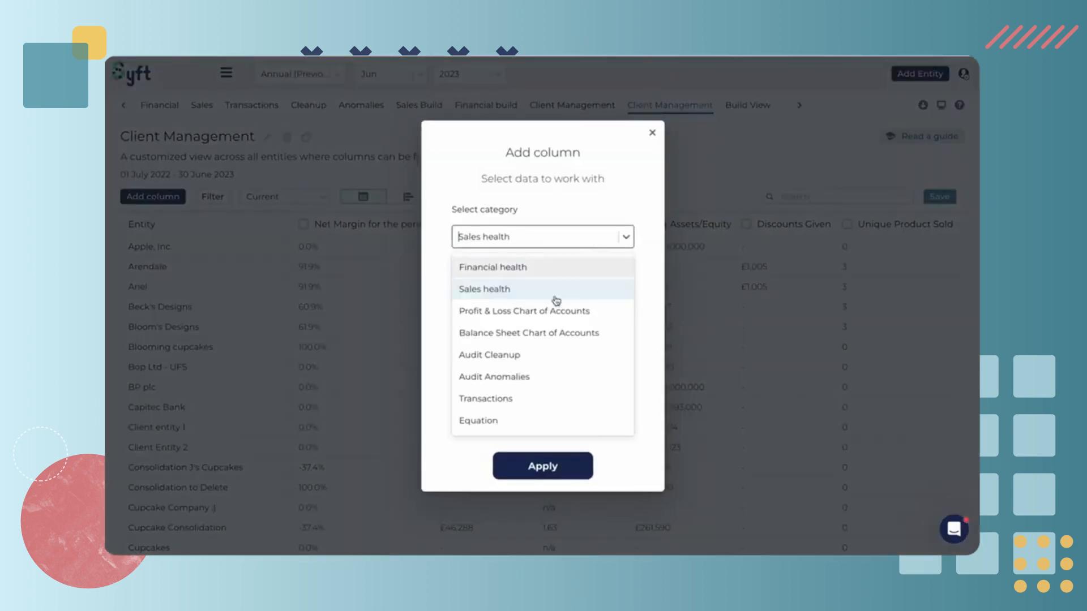
pyautogui.click(546, 318)
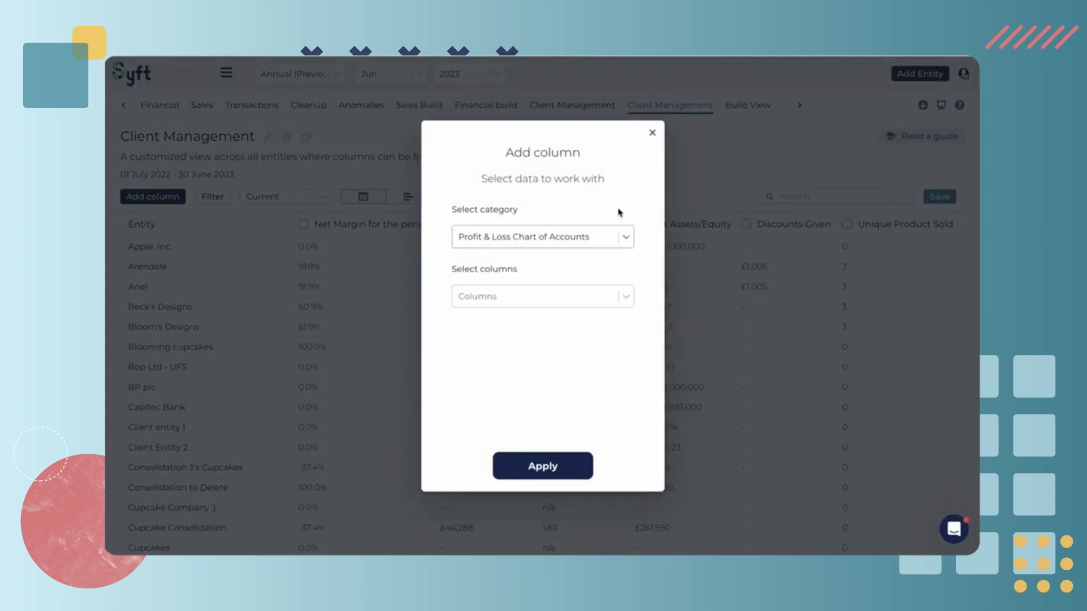
pyautogui.click(583, 300)
pyautogui.scroll(-6, 544, 426)
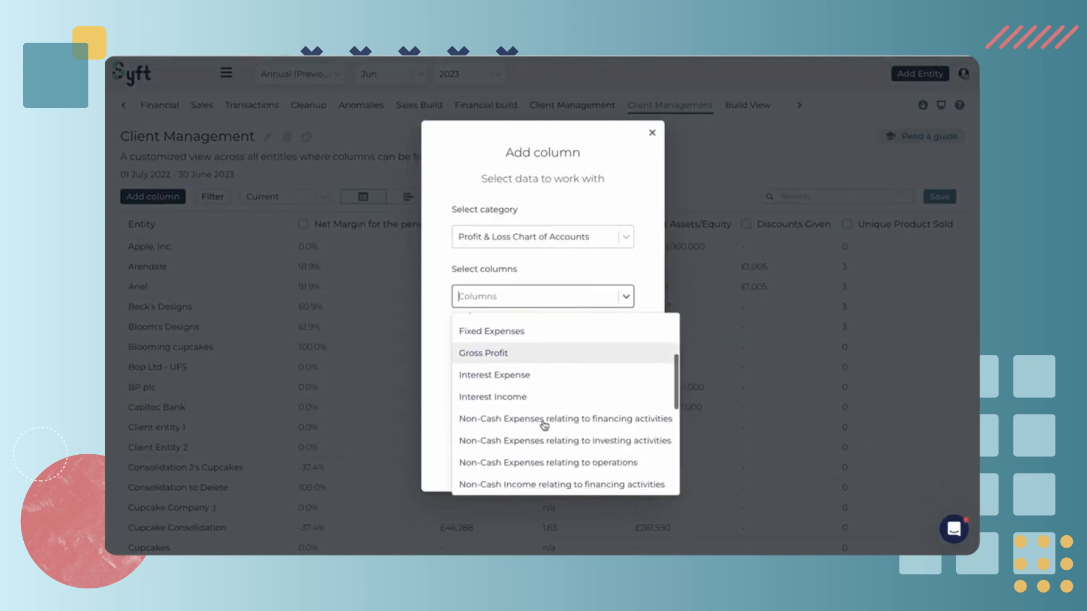
pyautogui.scroll(-3, 541, 422)
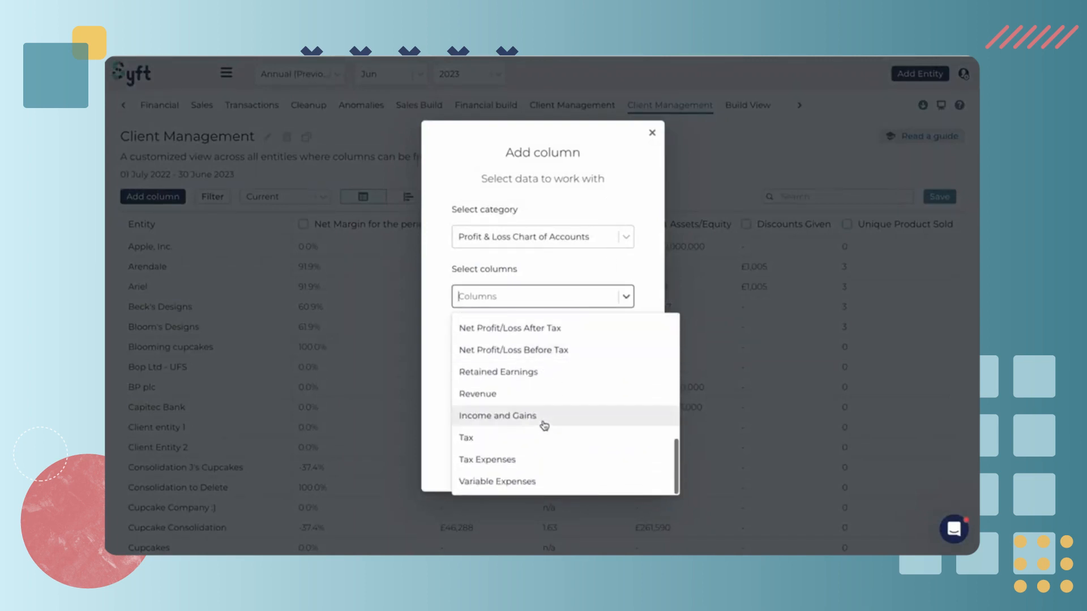
# Step: Switch the column category to Balance Sheet Chart of Accounts and look through the columns it offers
pyautogui.click(623, 244)
pyautogui.click(623, 244)
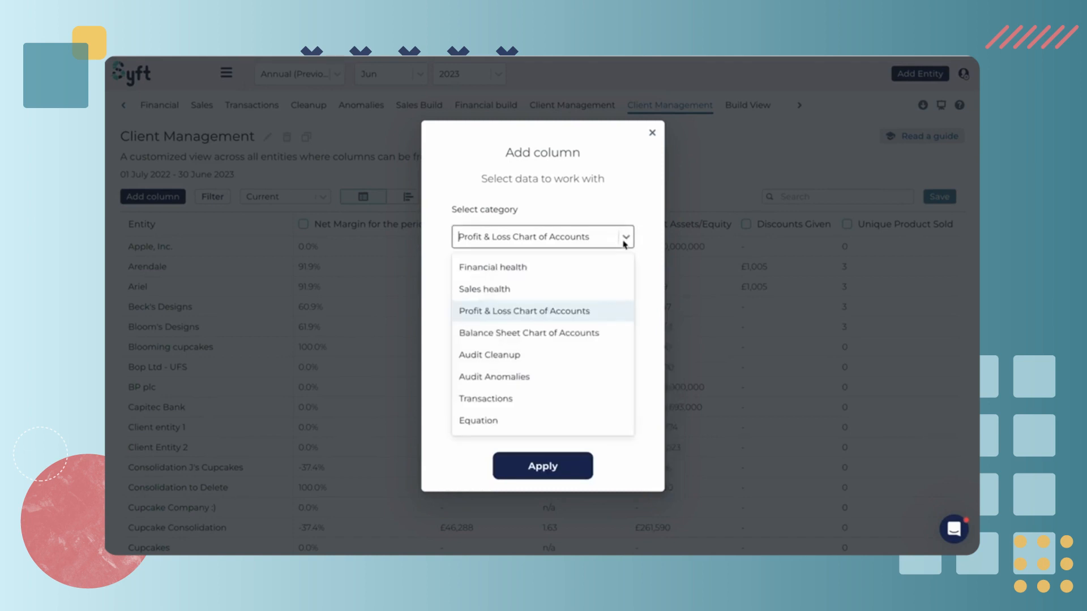
pyautogui.click(543, 337)
pyautogui.click(604, 300)
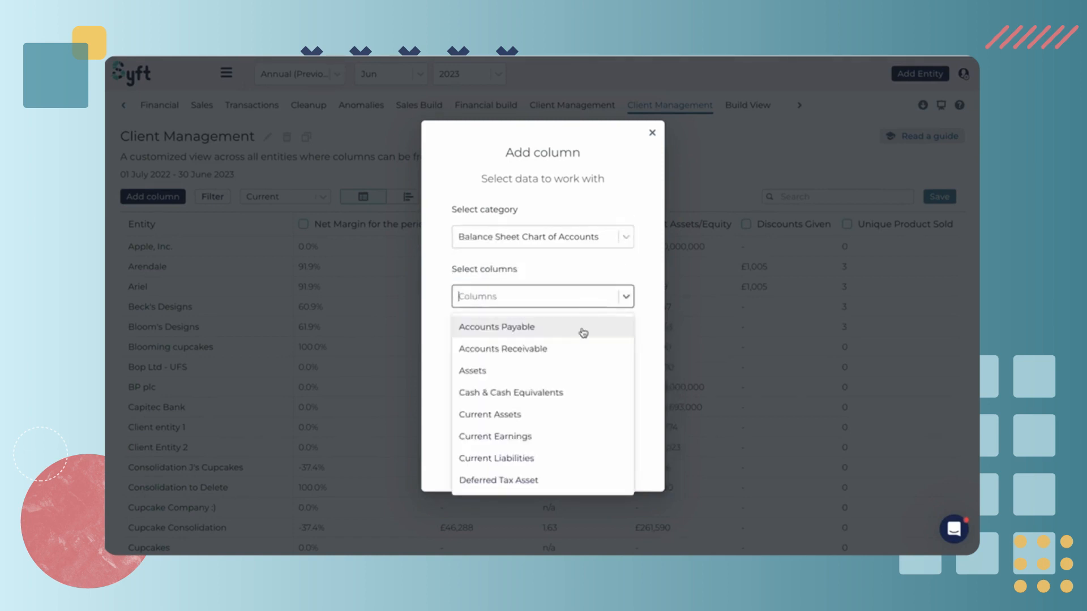
pyautogui.scroll(-1, 554, 411)
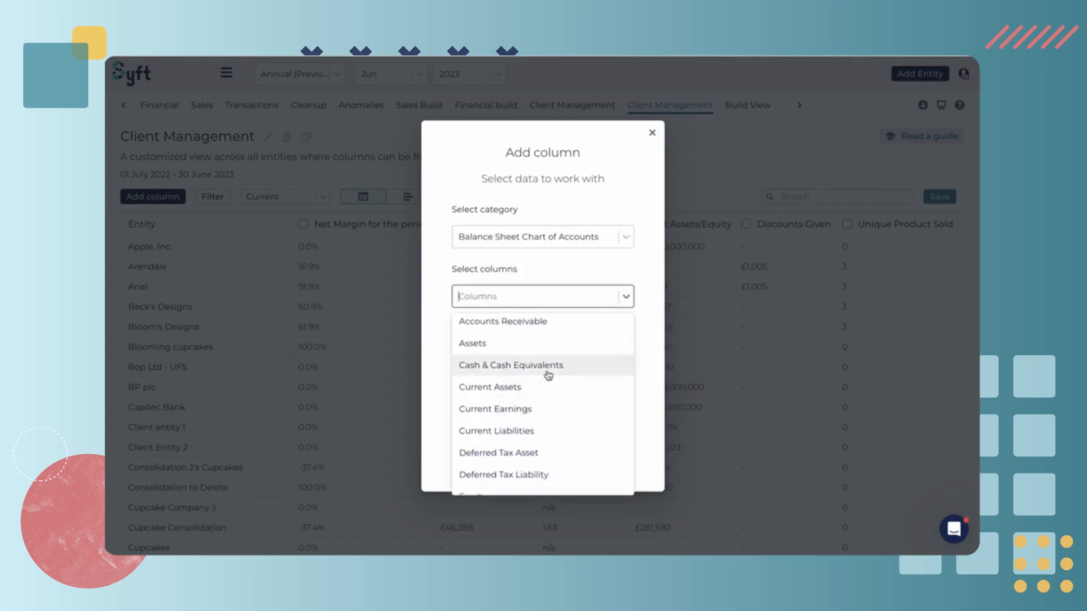
pyautogui.scroll(-3, 548, 372)
pyautogui.scroll(-2, 543, 416)
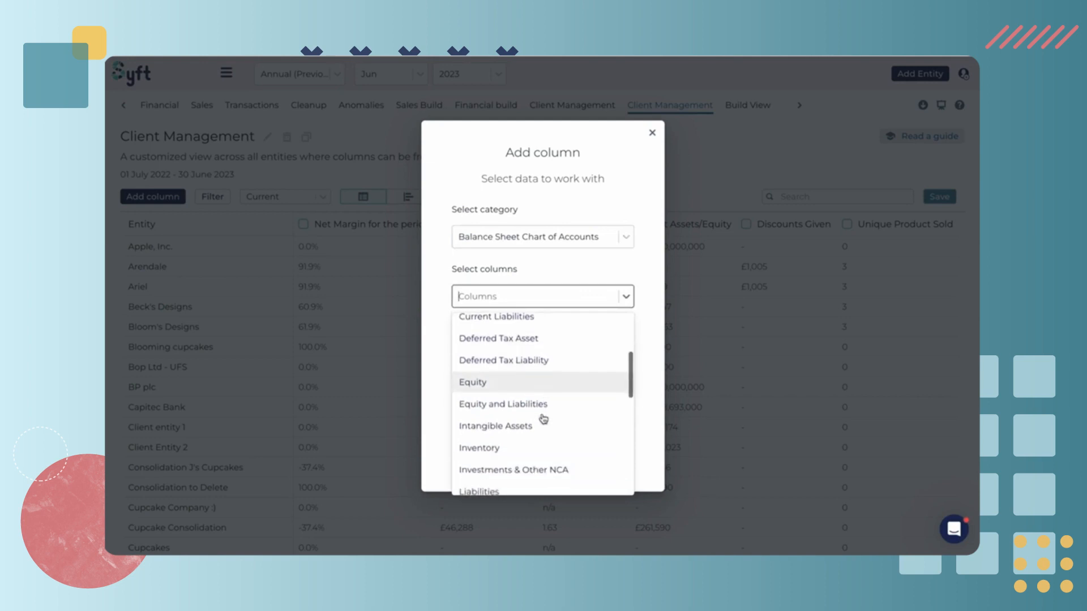
pyautogui.scroll(-5, 528, 453)
pyautogui.scroll(-3, 528, 453)
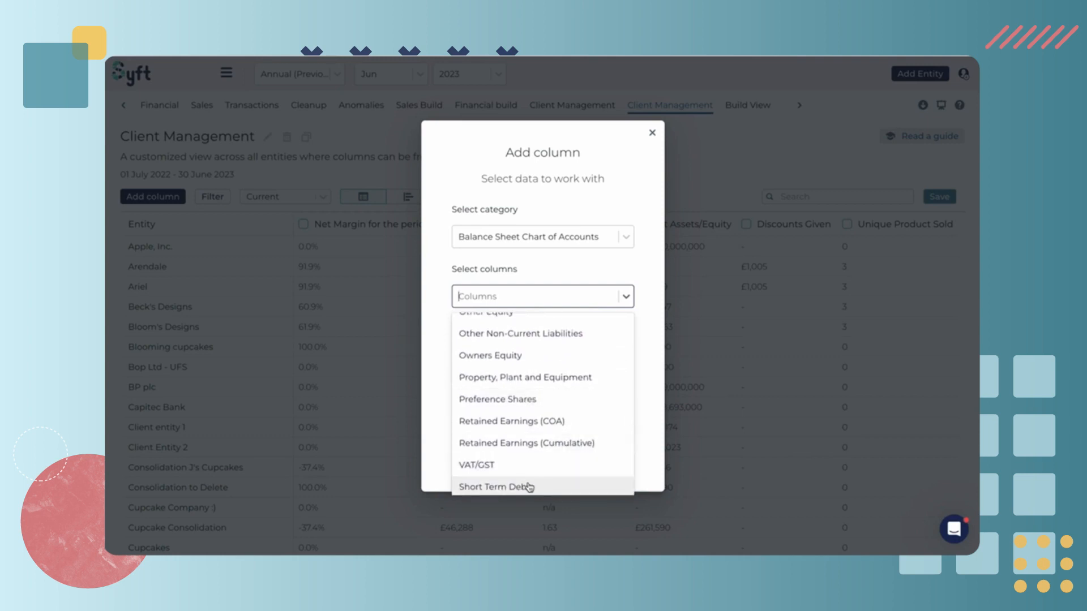
# Step: Examine the columns offered in the Audit Cleanup category
pyautogui.click(629, 239)
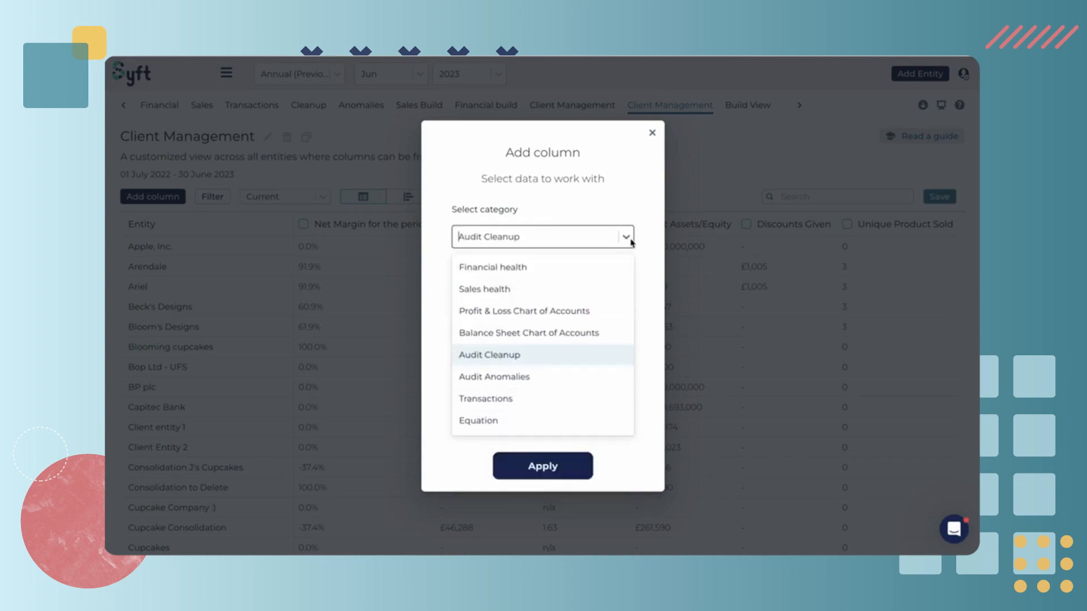
pyautogui.click(555, 346)
pyautogui.click(626, 299)
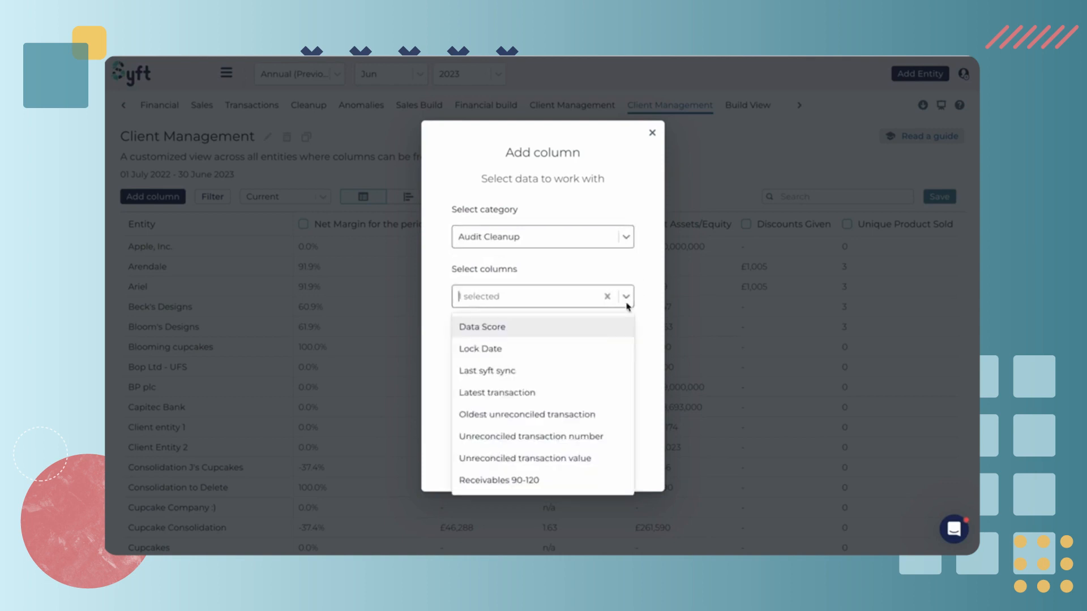
pyautogui.scroll(-3, 602, 341)
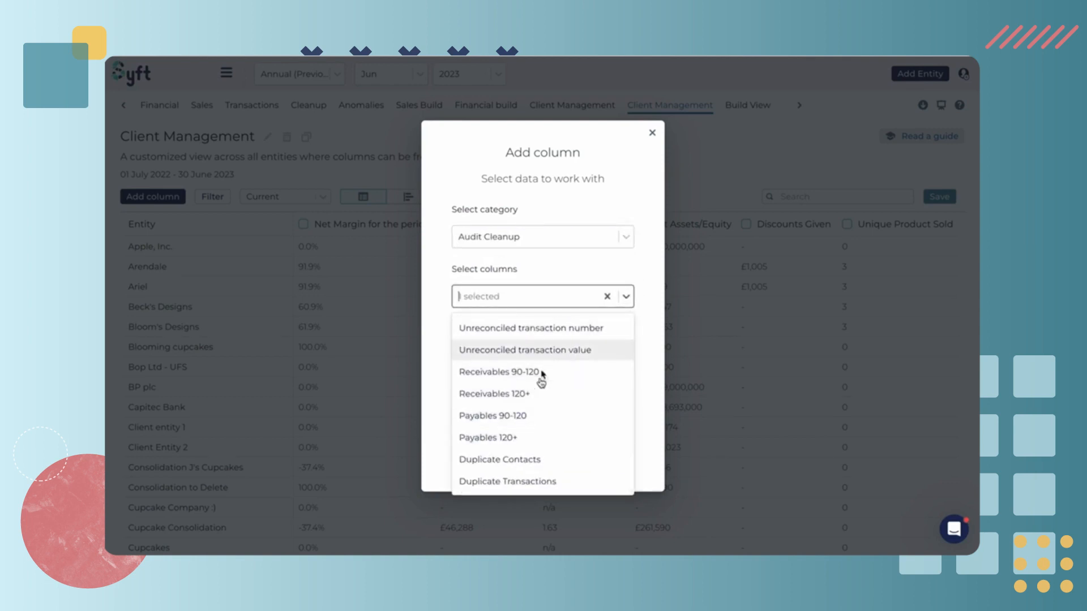
pyautogui.click(580, 272)
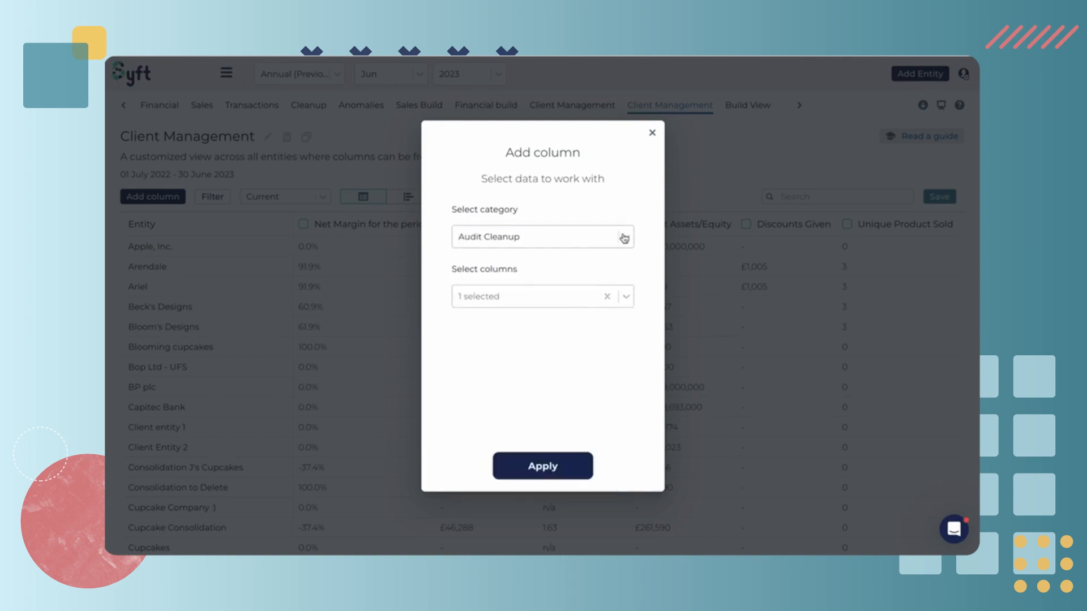
# Step: Examine the columns offered in the Audit Anomalies category
pyautogui.click(623, 238)
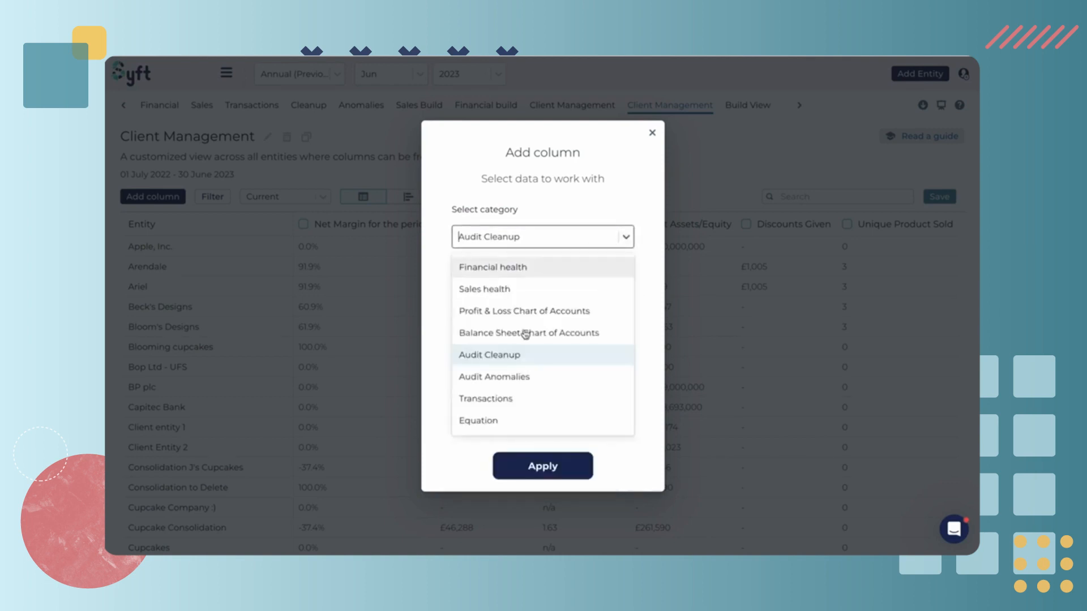
pyautogui.click(505, 377)
pyautogui.click(626, 300)
pyautogui.scroll(-1, 574, 433)
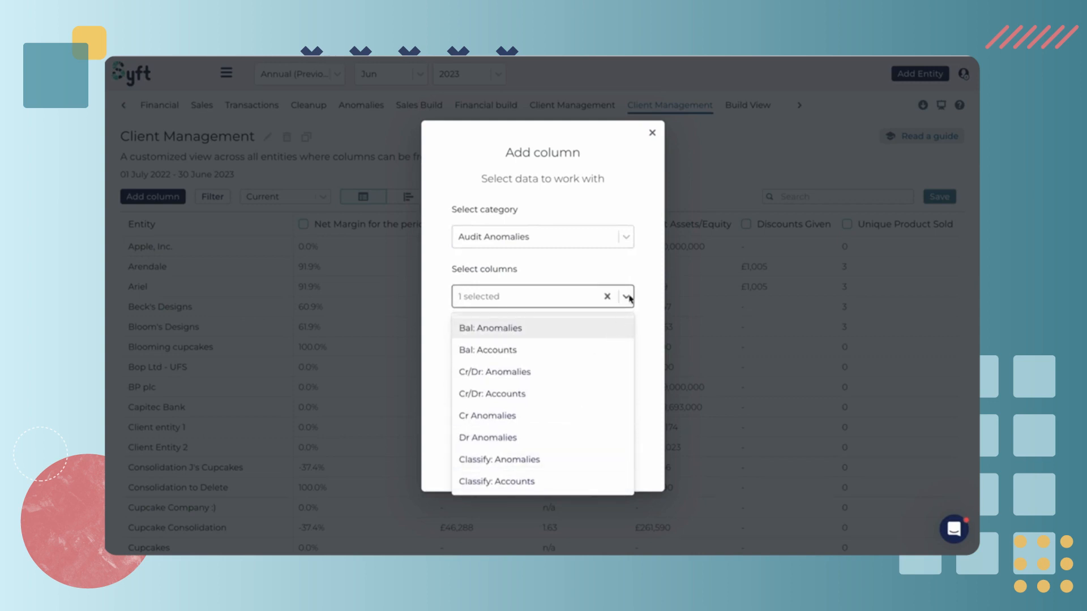
pyautogui.click(632, 273)
# Step: Look through the columns offered in the Transactions category
pyautogui.click(623, 242)
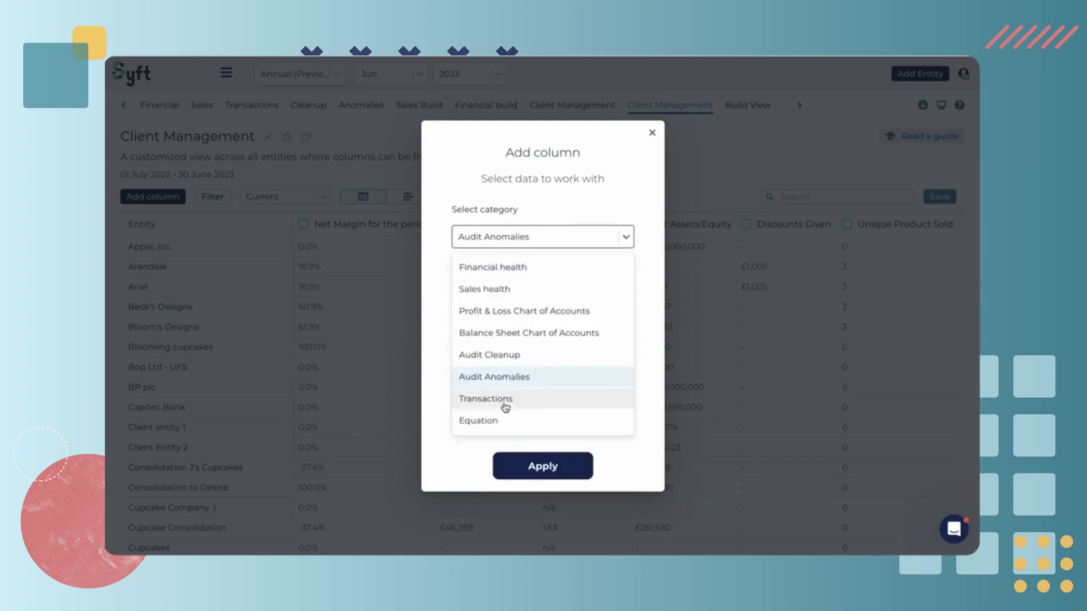
pyautogui.click(504, 401)
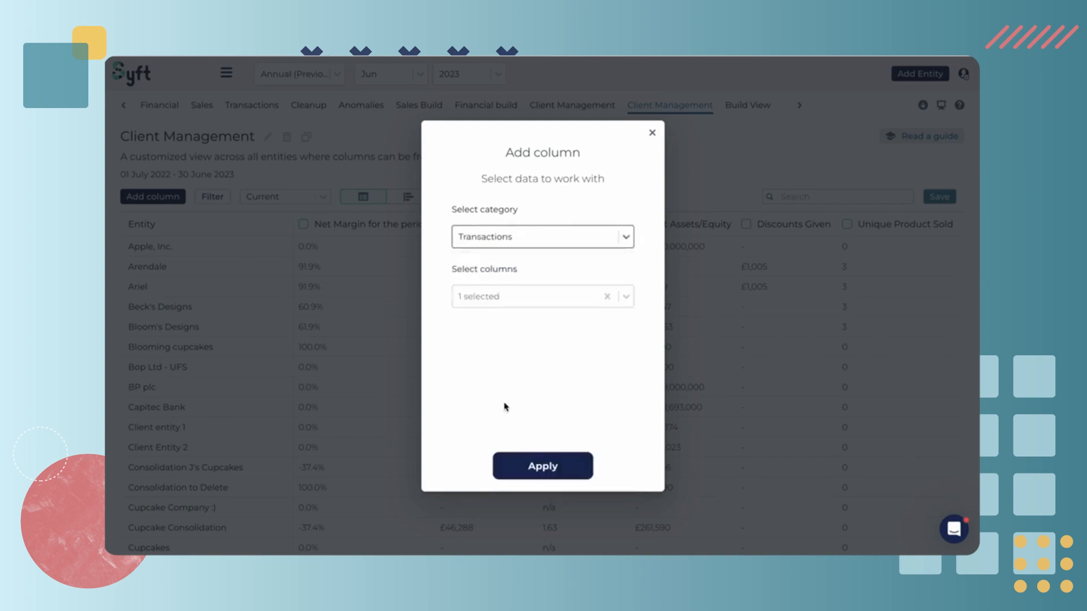
pyautogui.click(627, 300)
pyautogui.scroll(-1, 574, 406)
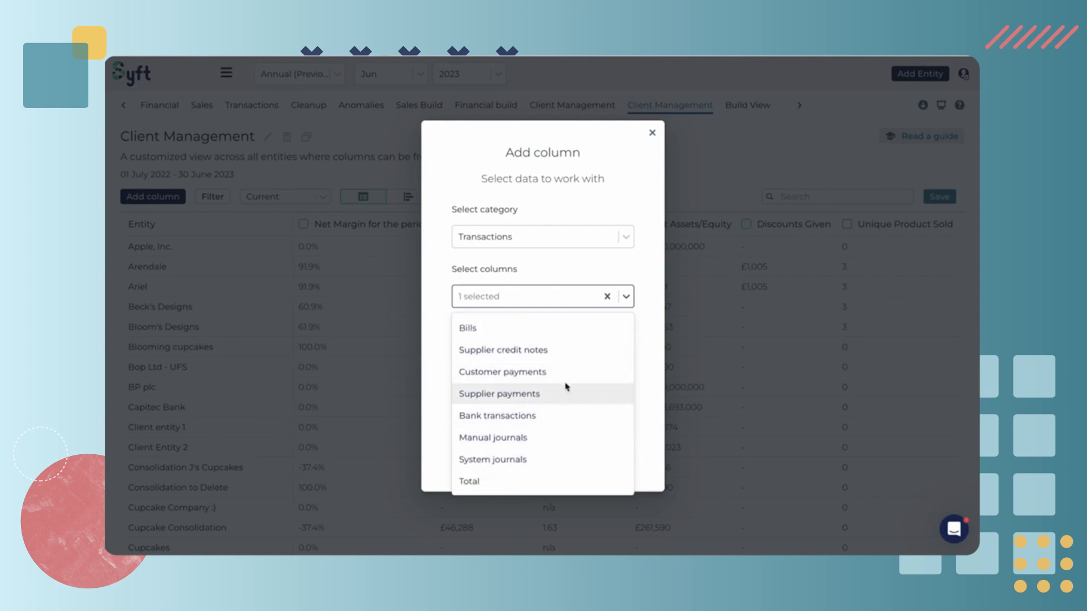
pyautogui.scroll(1, 566, 369)
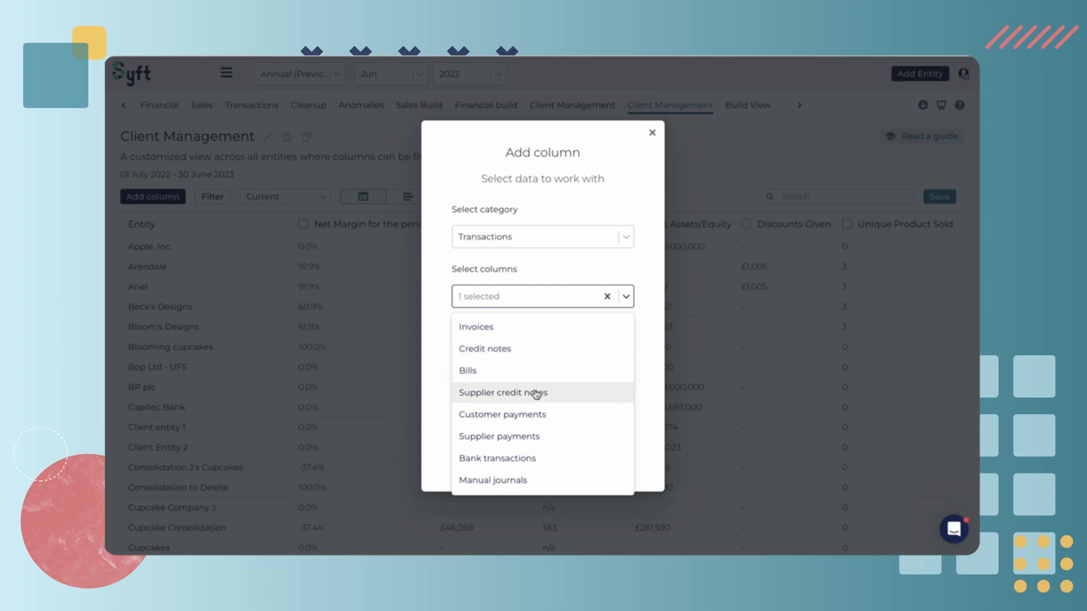
pyautogui.click(625, 279)
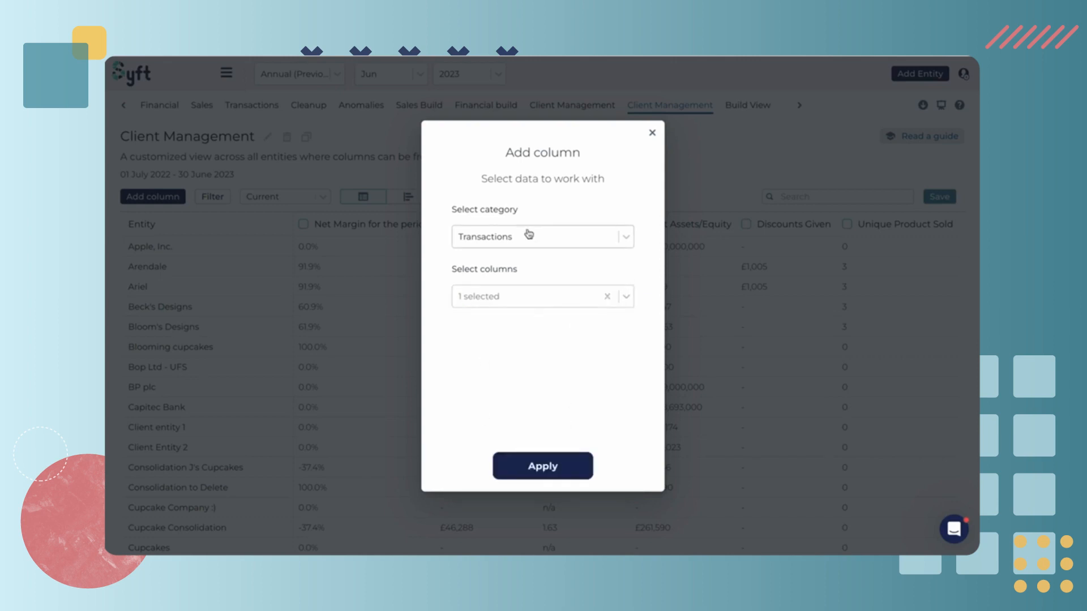
# Step: Leave the column selection without adding anything and check the options for showing current or growth values in the table
pyautogui.click(652, 133)
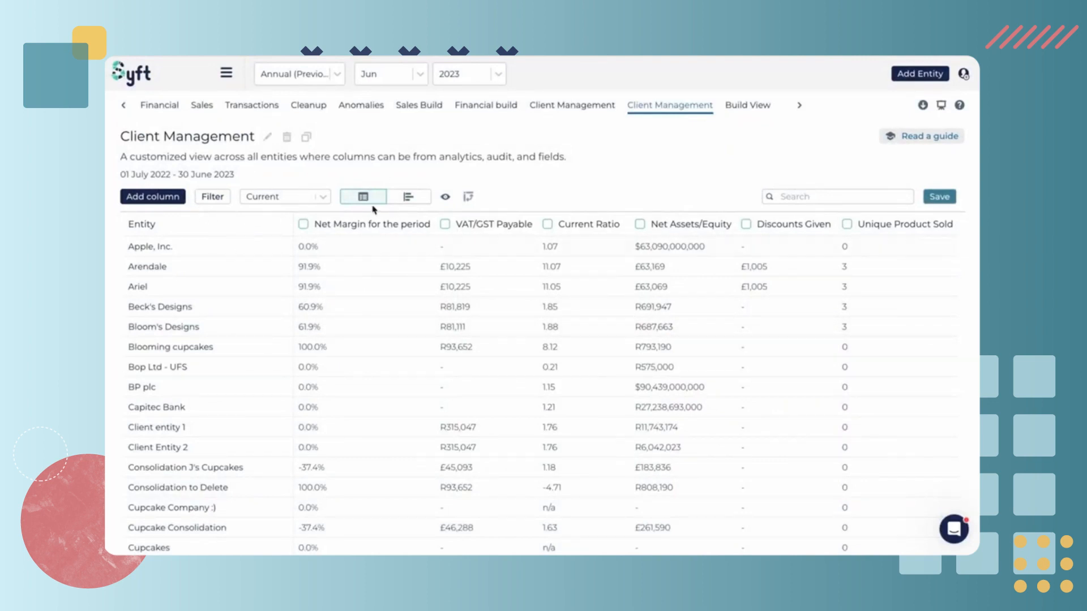
pyautogui.click(316, 200)
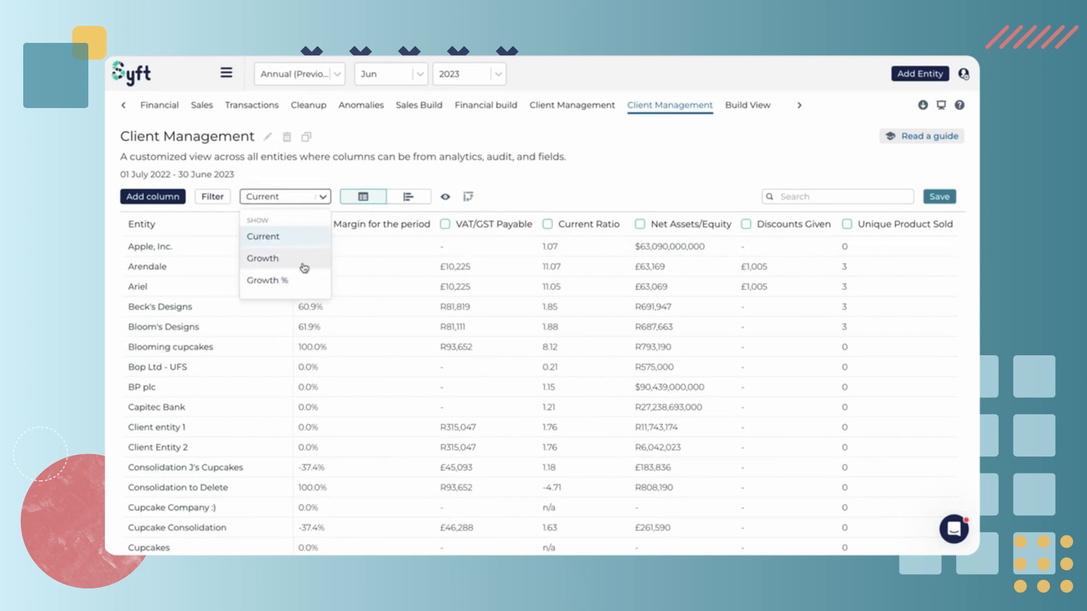
pyautogui.click(570, 185)
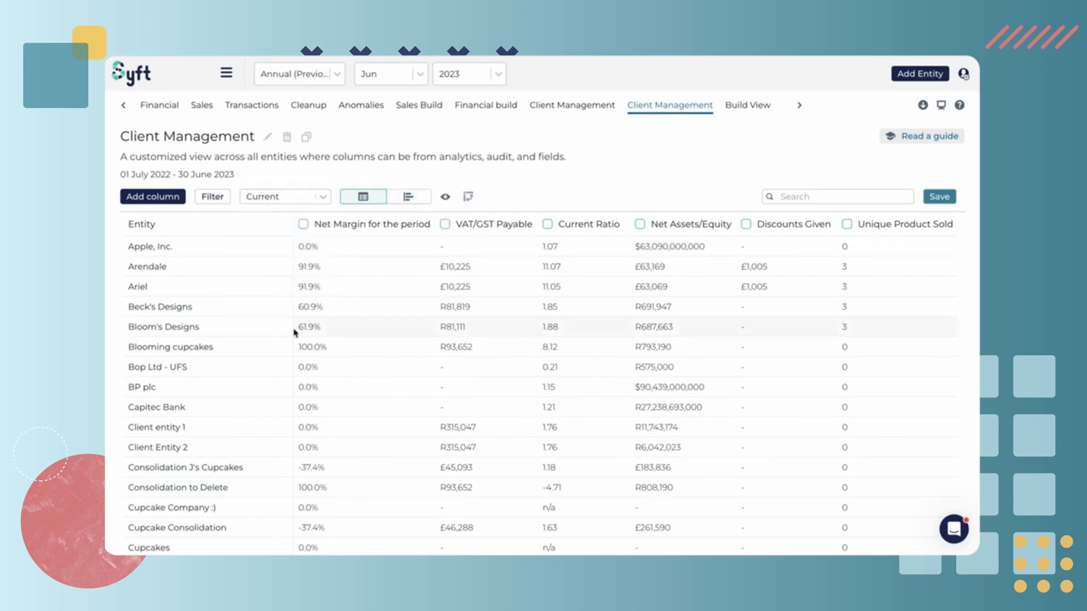
# Step: Start adding a column from the Equation category and look through the existing equations
pyautogui.click(177, 199)
pyautogui.click(625, 237)
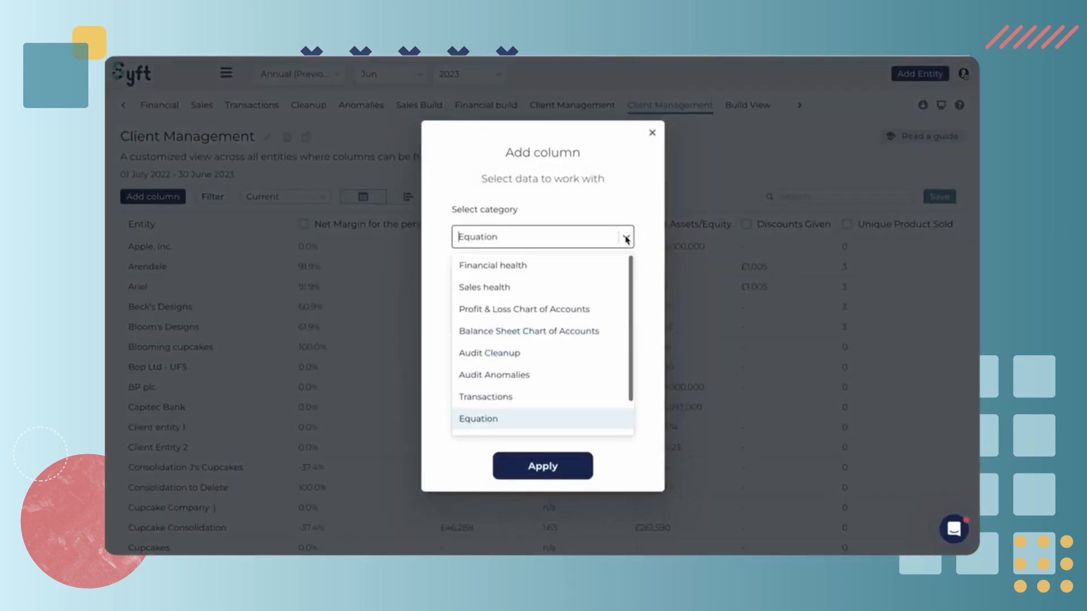
pyautogui.click(508, 422)
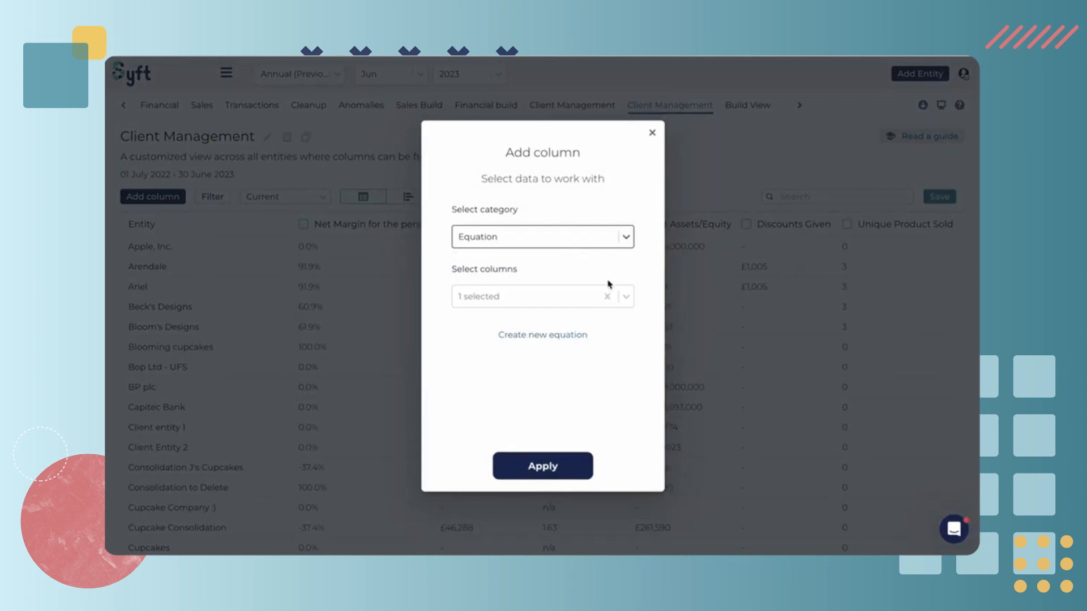
pyautogui.click(625, 299)
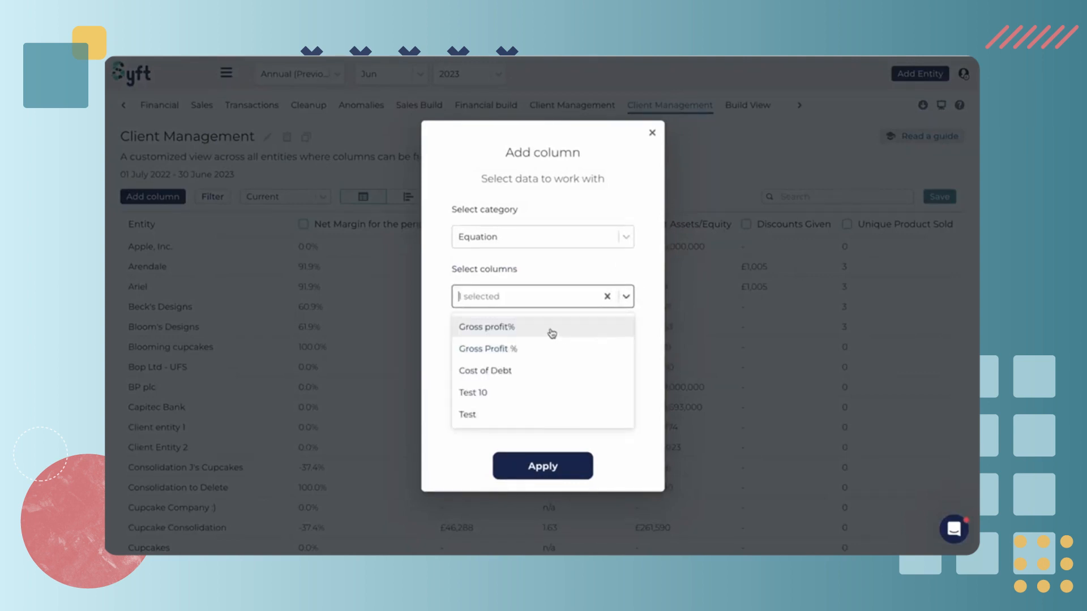
pyautogui.click(602, 277)
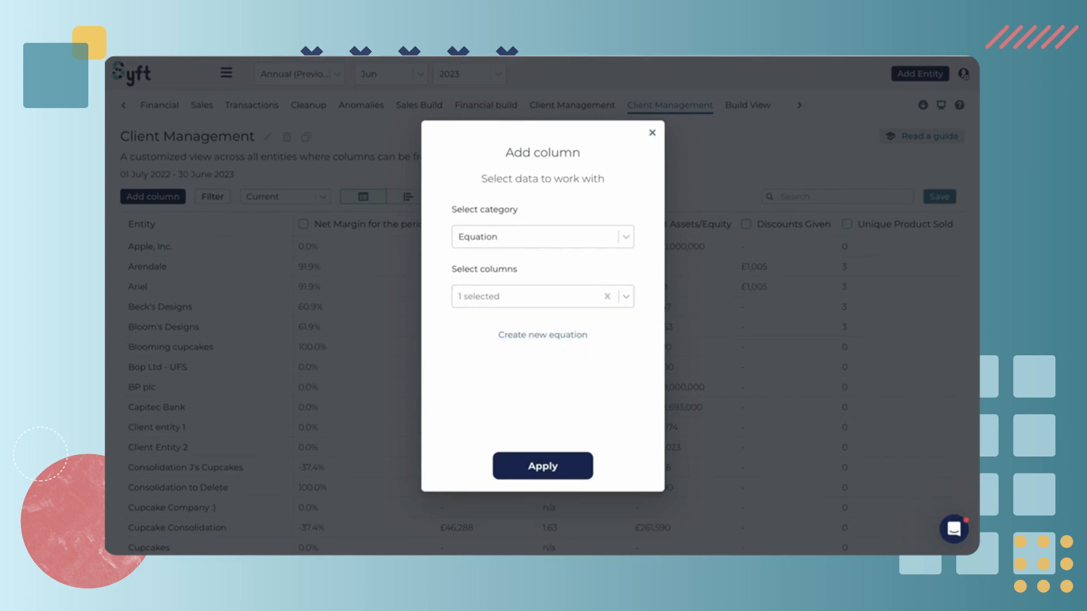
# Step: Start a new equation in Percentage format and name it "Gross Profit per Invoice"
pyautogui.click(562, 339)
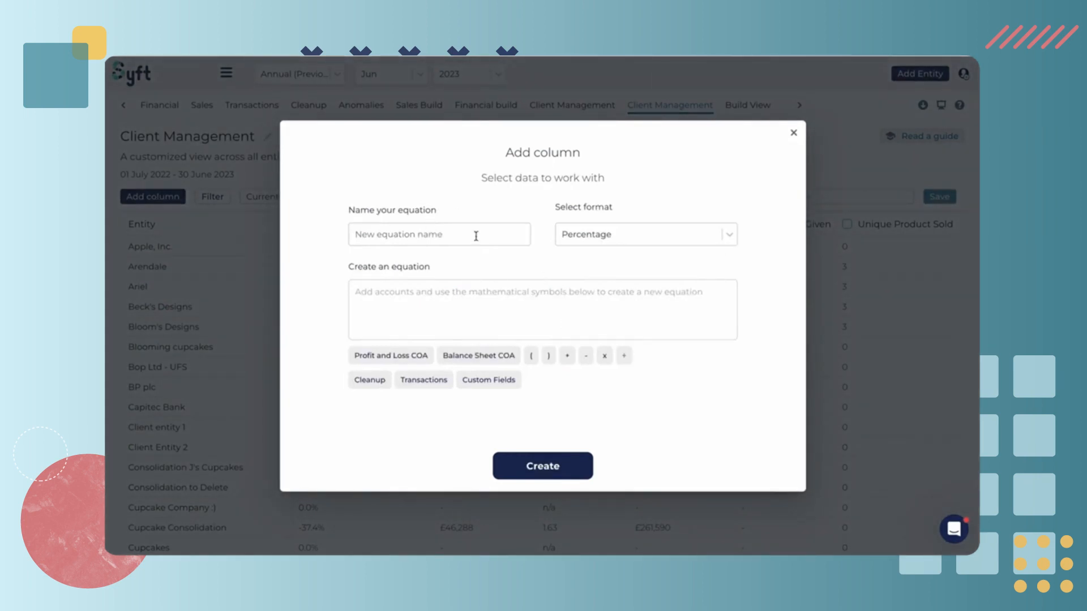
pyautogui.click(642, 238)
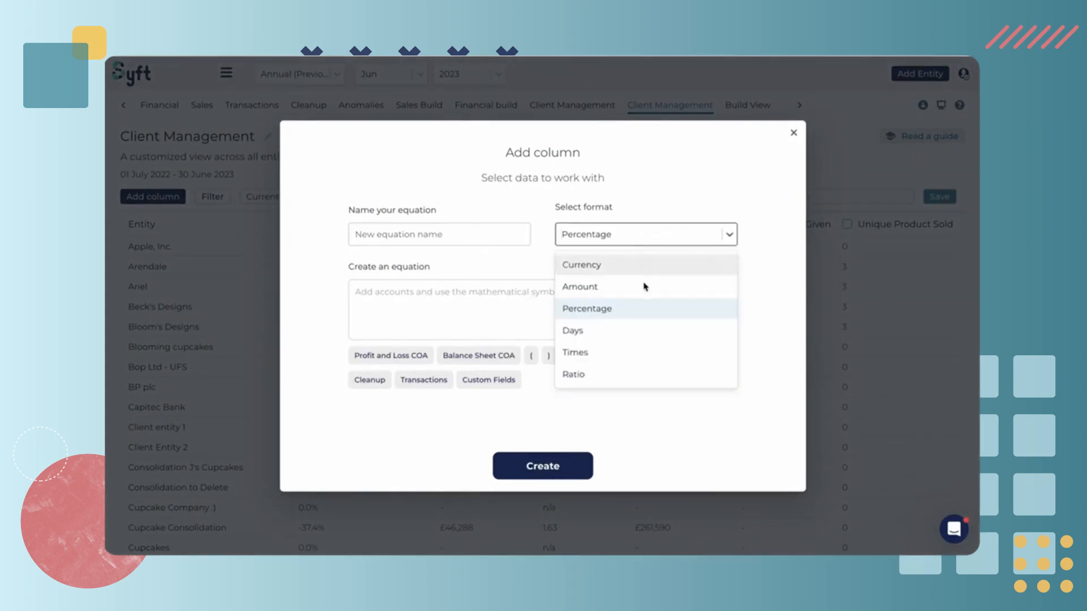
pyautogui.click(532, 204)
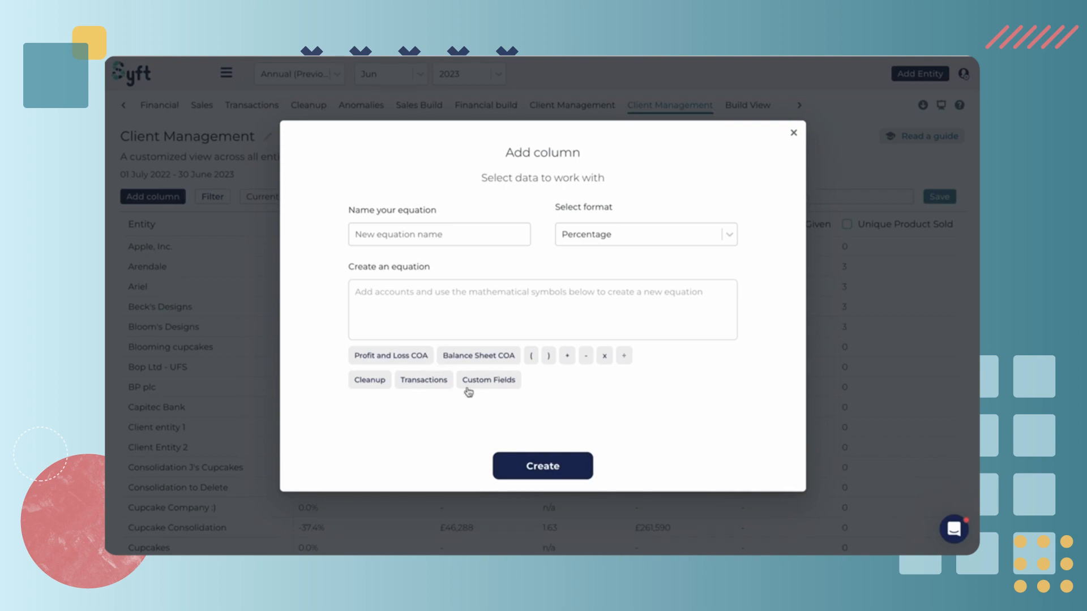
pyautogui.click(401, 232)
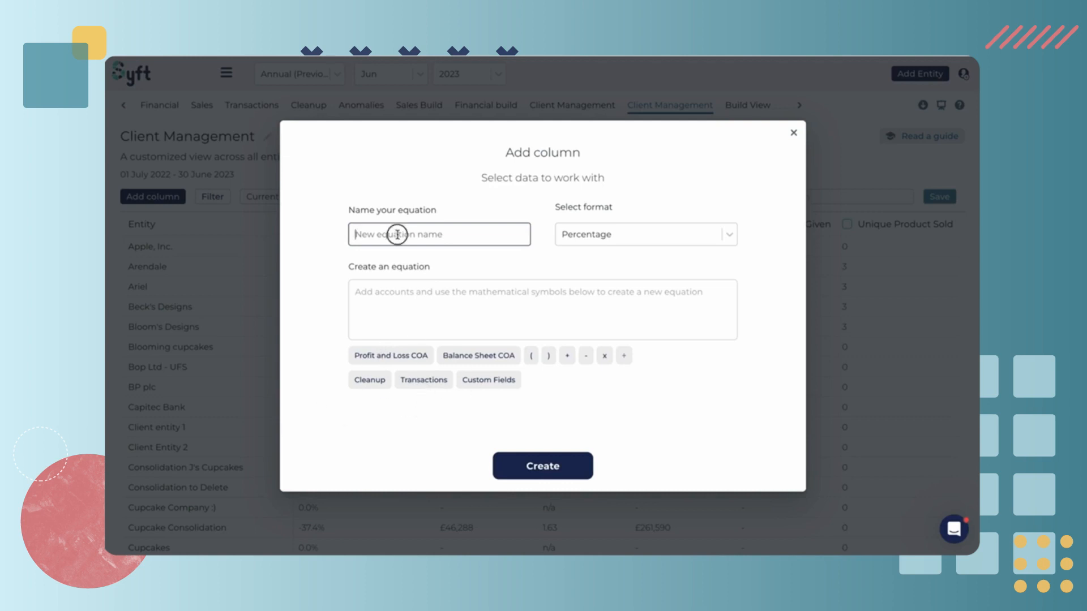
pyautogui.write('Gros')
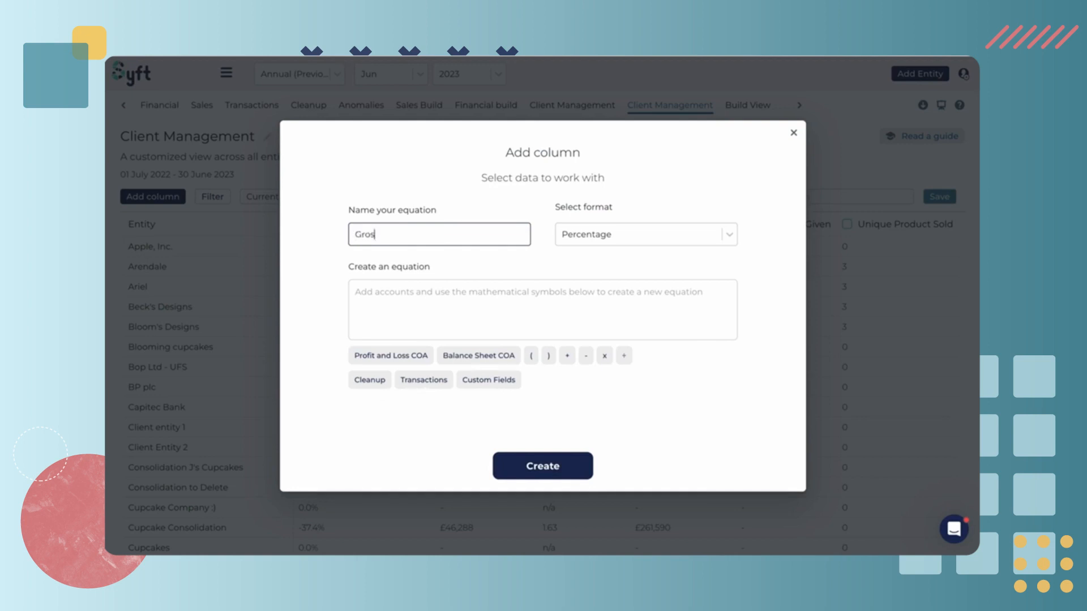
pyautogui.write('s Profit per Invoice')
# Step: Insert Gross Profit for the current period from the Profit and Loss COA into the equation
pyautogui.click(392, 355)
pyautogui.click(500, 229)
pyautogui.write('gros')
pyautogui.click(508, 258)
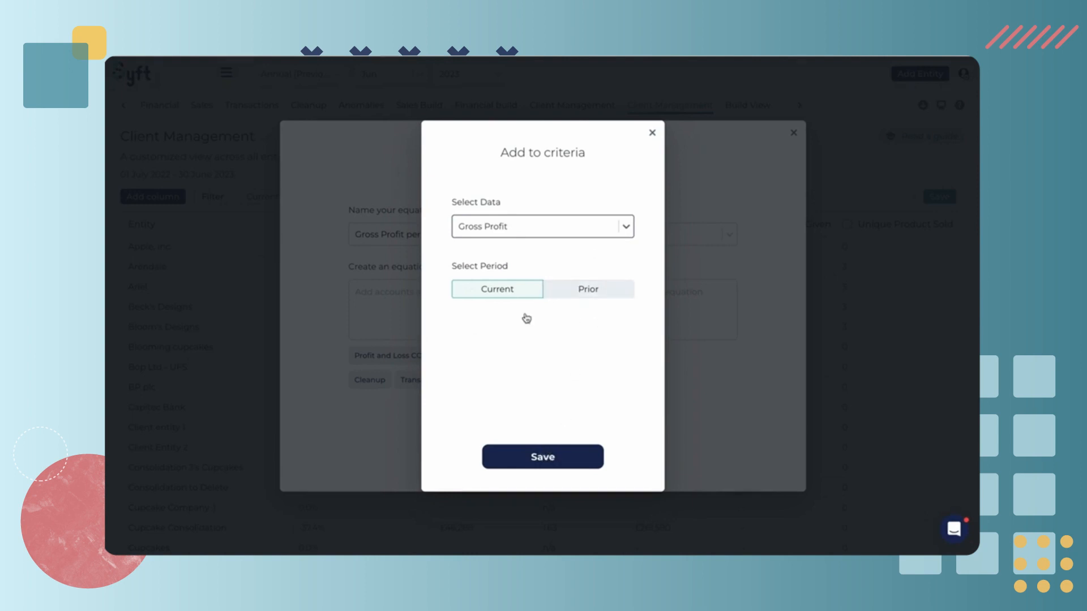
pyautogui.click(533, 458)
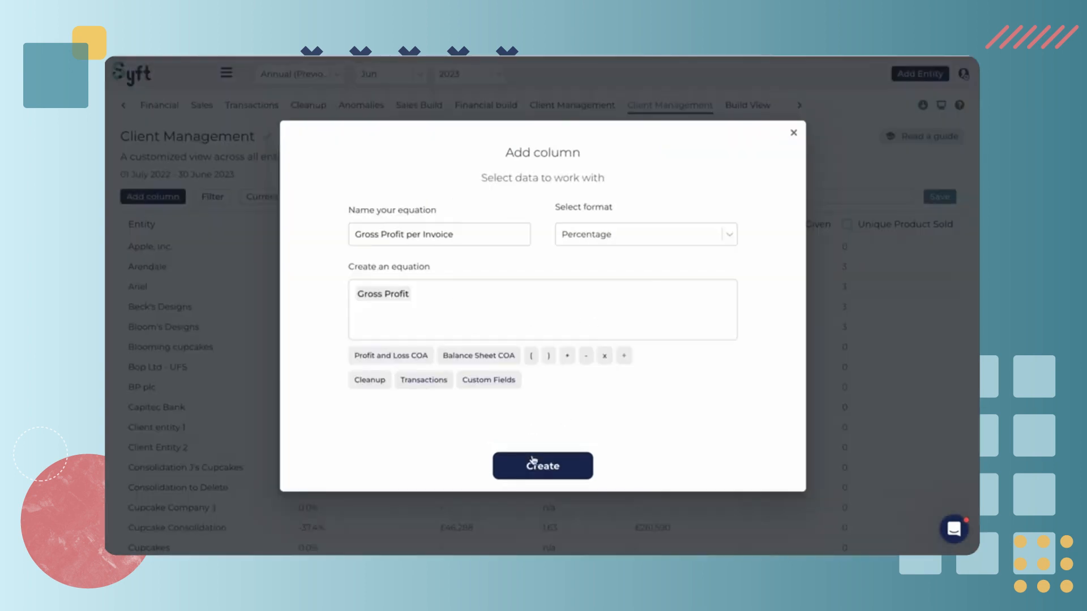
# Step: Divide Gross Profit by the current period's Invoices from the Transactions data
pyautogui.click(623, 356)
pyautogui.click(437, 382)
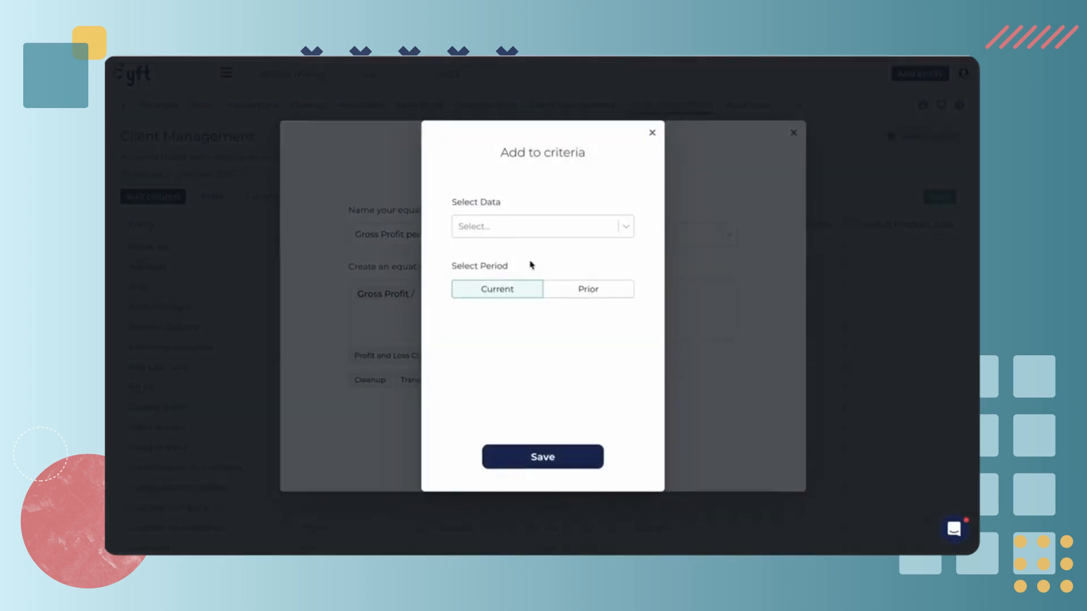
pyautogui.click(531, 226)
pyautogui.click(506, 259)
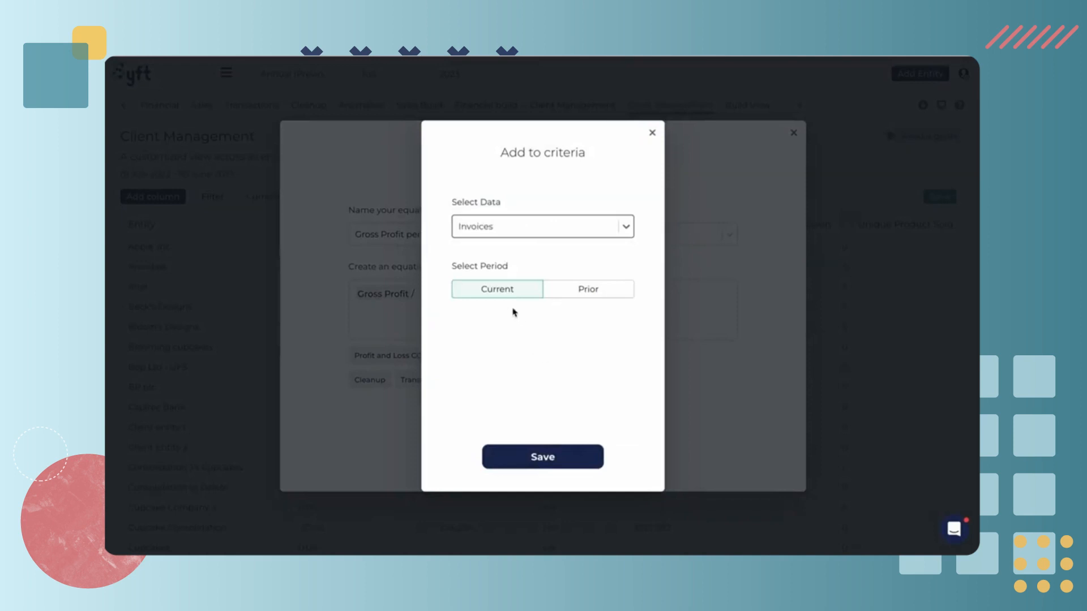
pyautogui.click(551, 460)
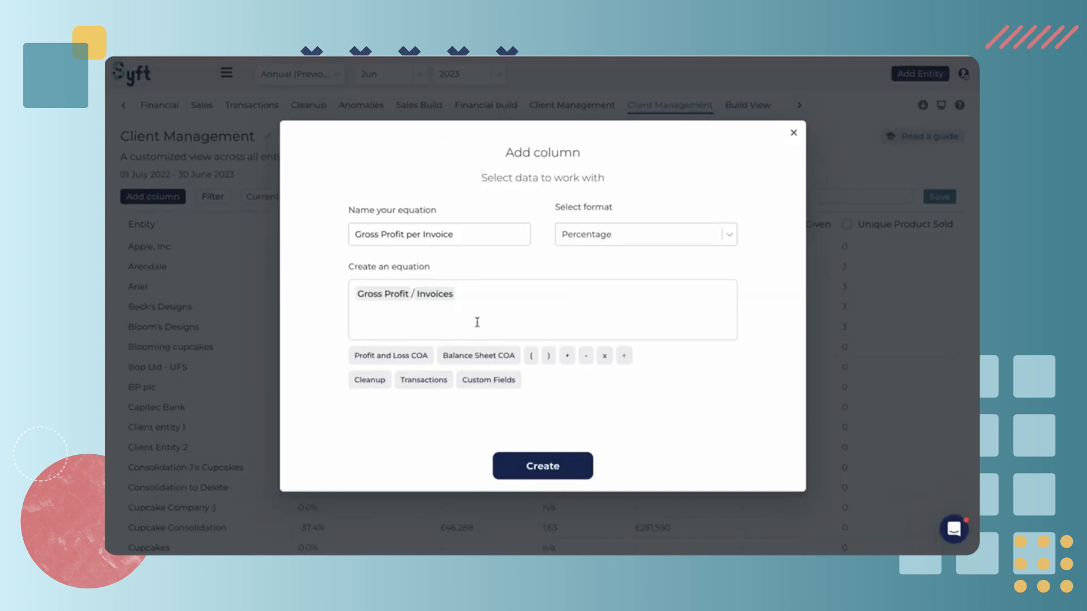
# Step: Create the "Gross Profit per Invoice" equation and add it as a column to the Client Management view
pyautogui.click(559, 468)
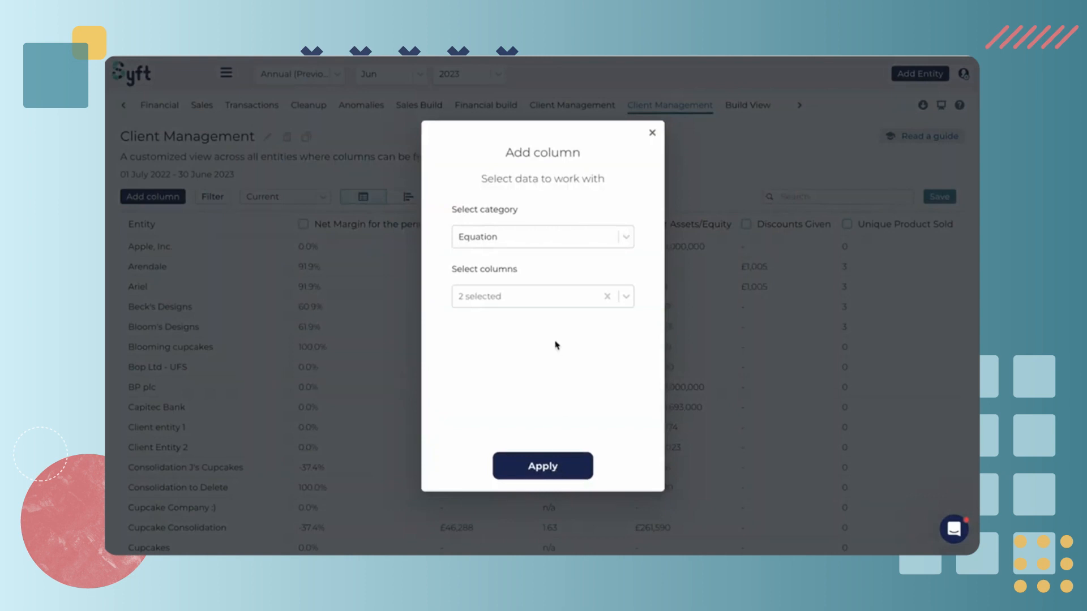
pyautogui.click(625, 296)
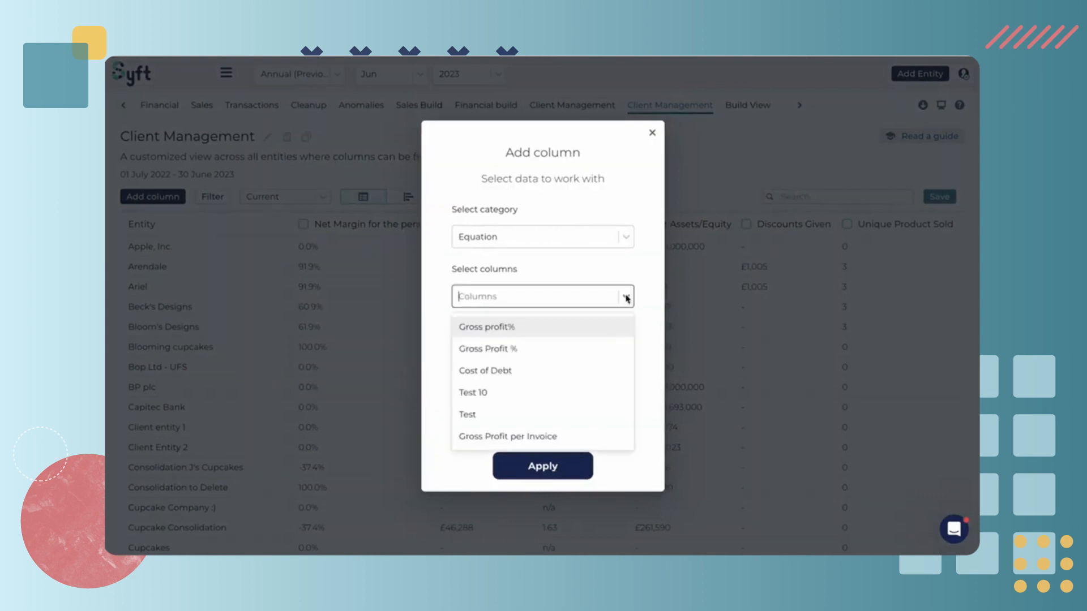
pyautogui.click(530, 439)
pyautogui.click(621, 277)
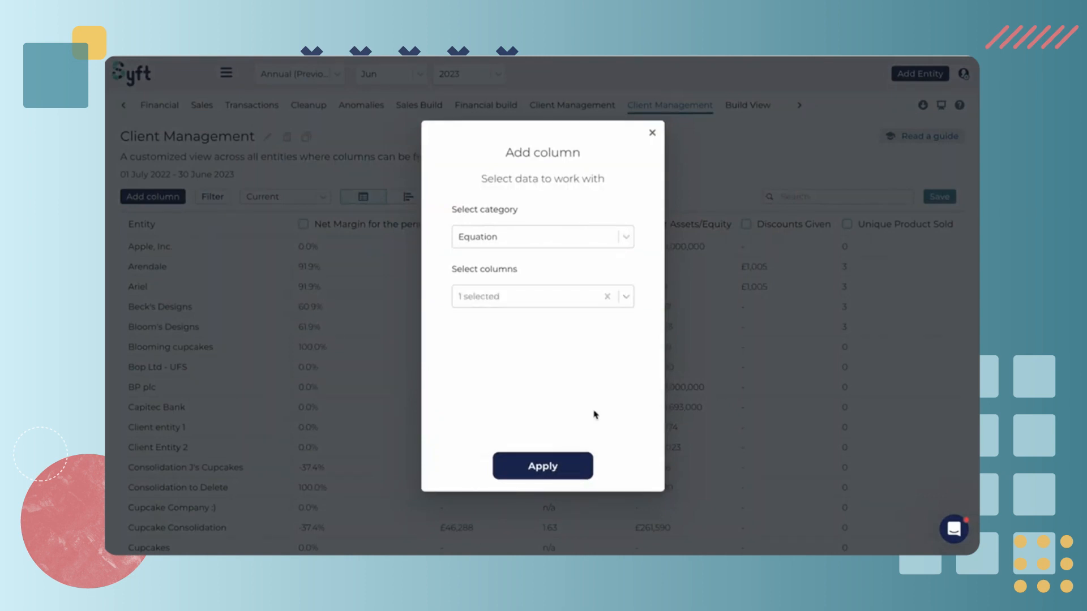
pyautogui.click(542, 466)
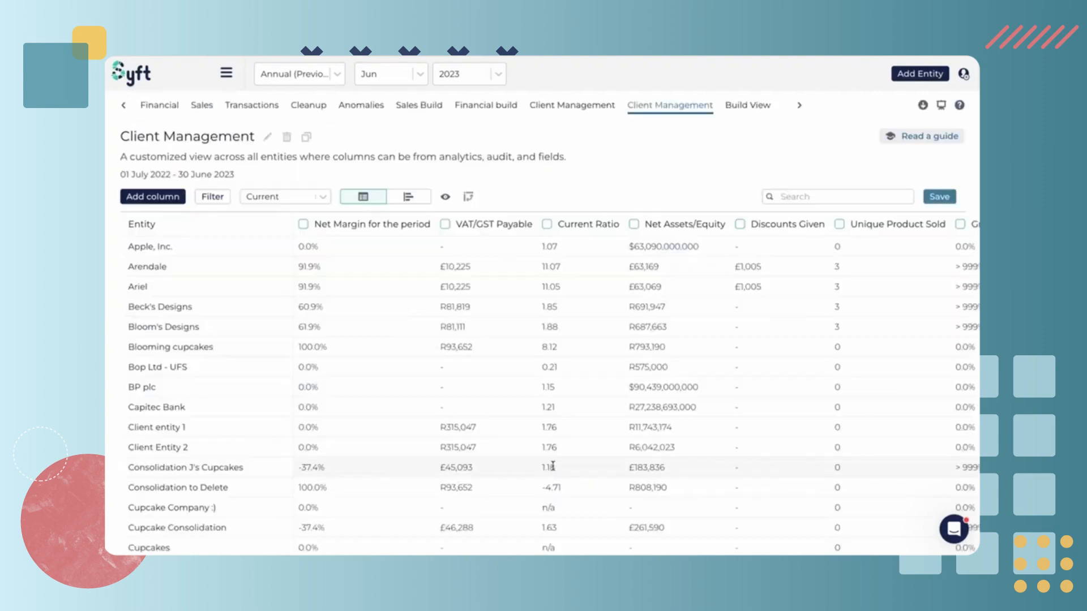
# Step: Check the Gross Profit per Invoice column and save the Client Management view
pyautogui.hscroll(4, 555, 467)
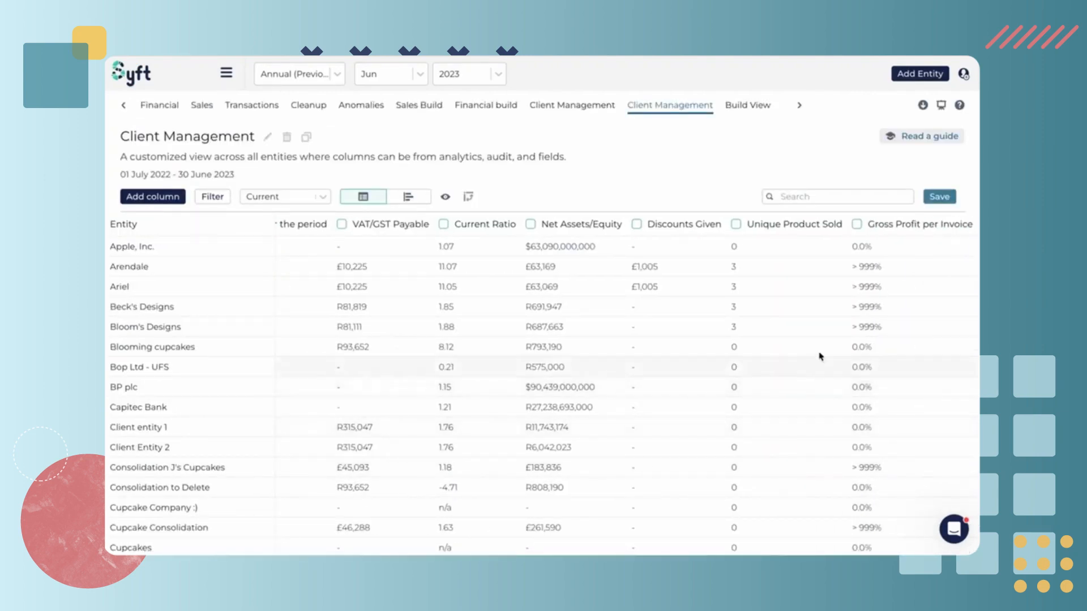
pyautogui.scroll(-1, 862, 348)
pyautogui.scroll(1, 861, 349)
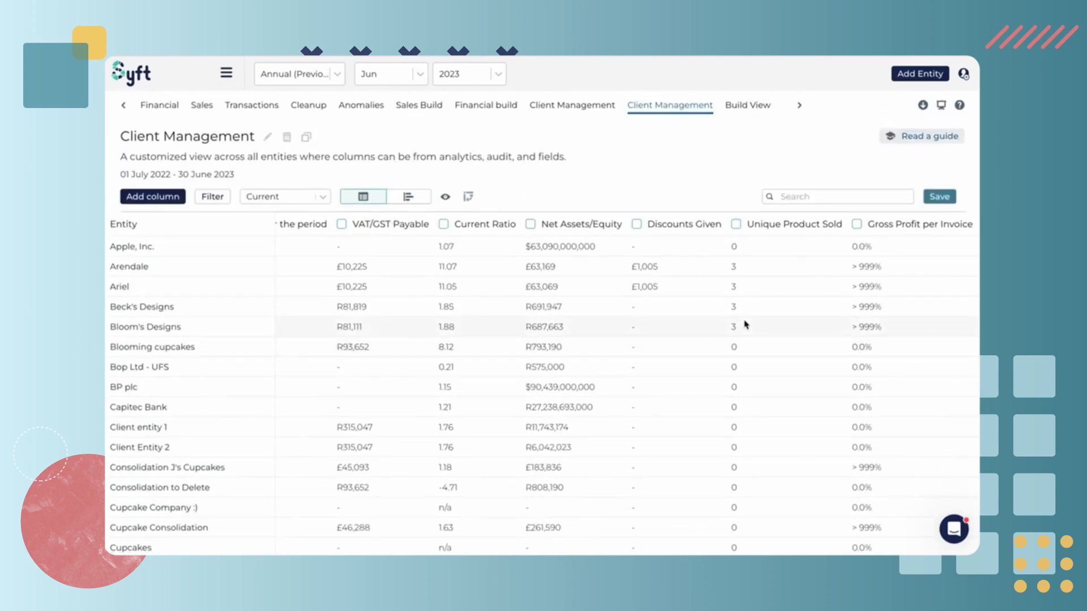
pyautogui.click(938, 198)
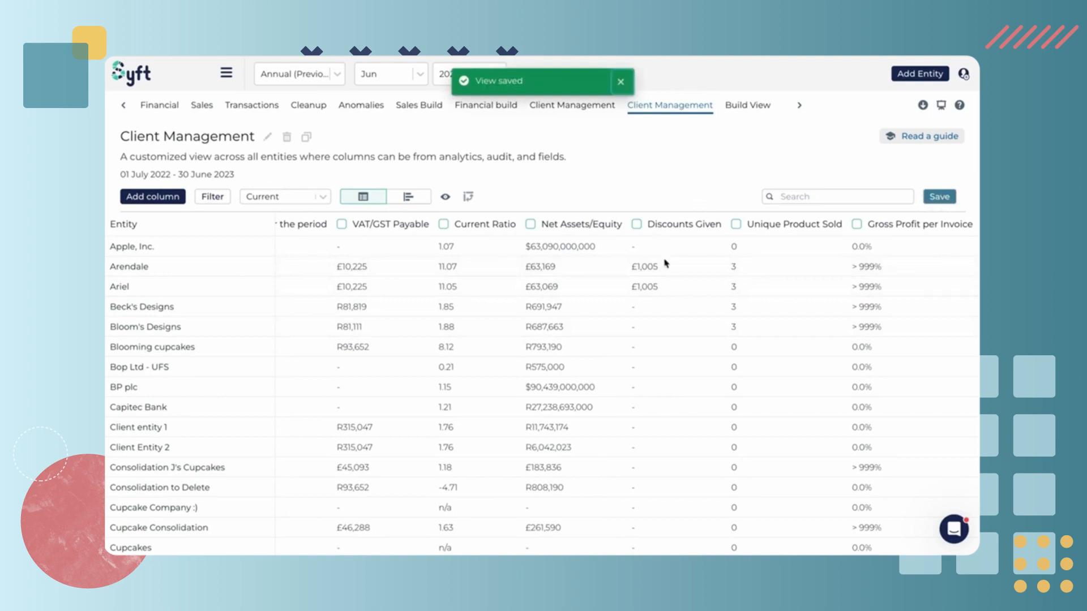
# Step: Look across the saved view's columns, and open the Cleanup view and the Sales Build view for comparison
pyautogui.hscroll(-3, 667, 262)
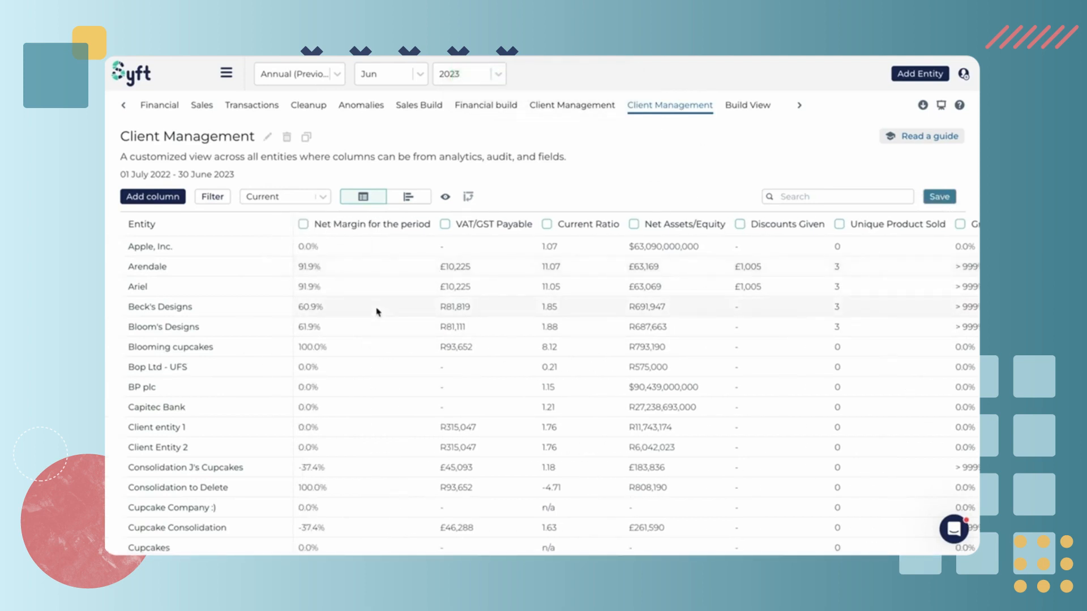
pyautogui.hscroll(3, 443, 307)
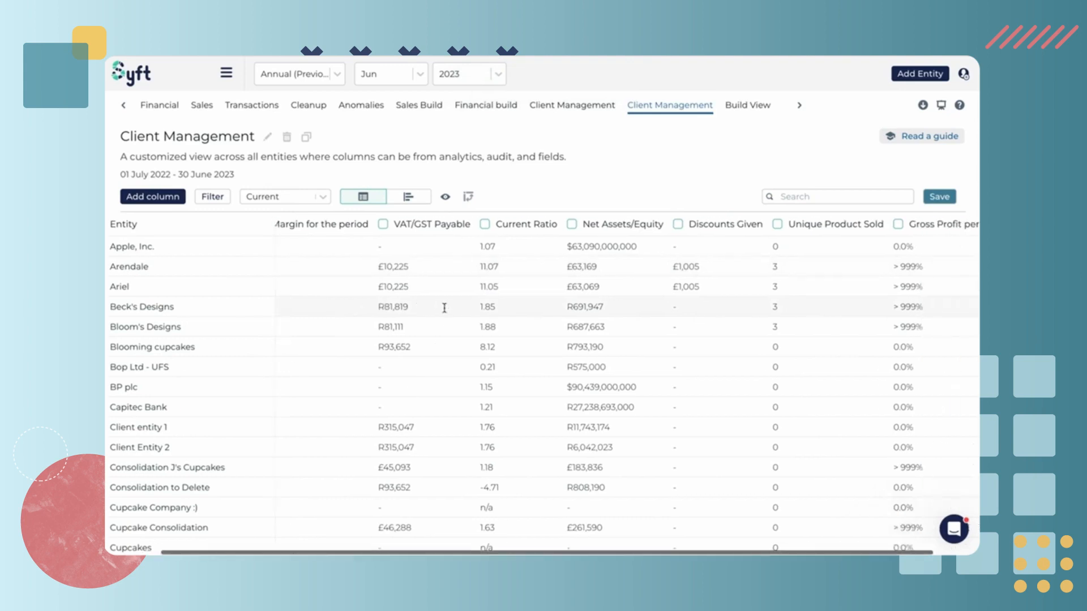
pyautogui.hscroll(-3, 444, 307)
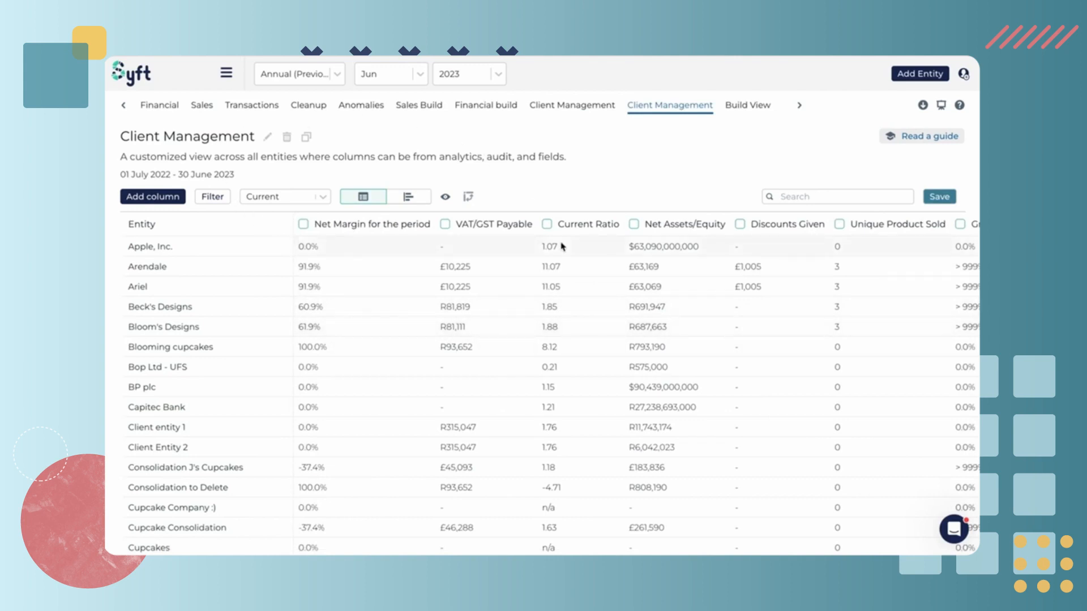
pyautogui.hscroll(3, 562, 247)
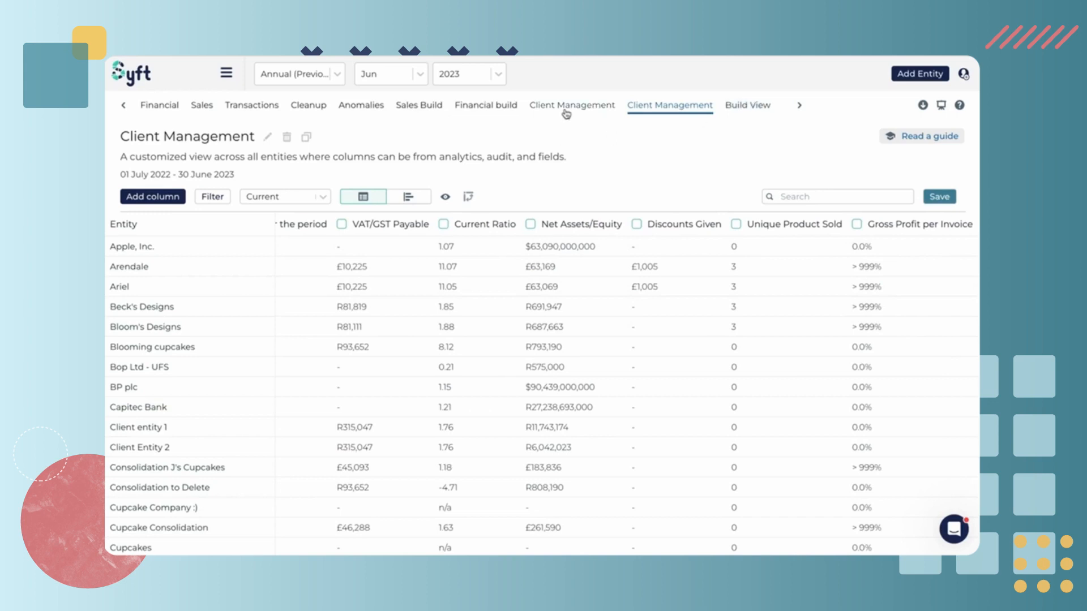
pyautogui.click(306, 111)
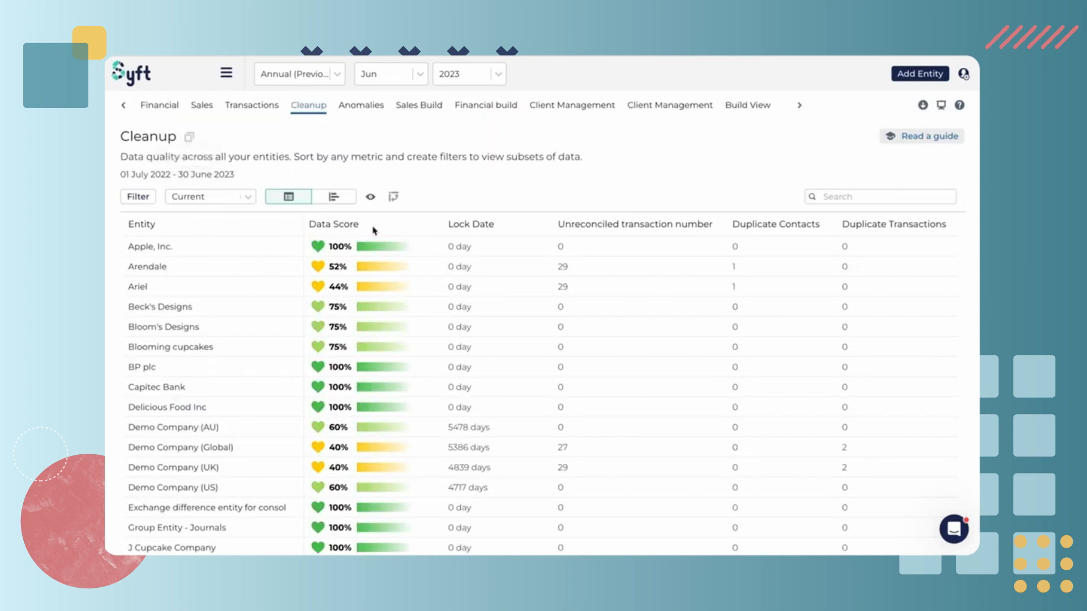
pyautogui.click(422, 107)
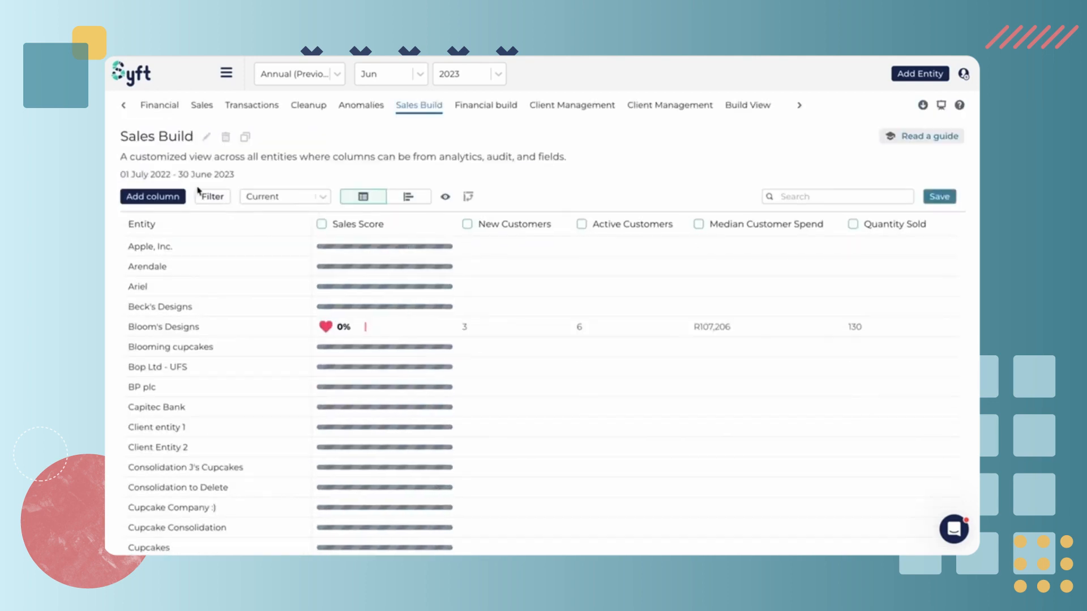
# Step: Look through the column categories that can be added to the Sales Build view without adding any
pyautogui.click(153, 197)
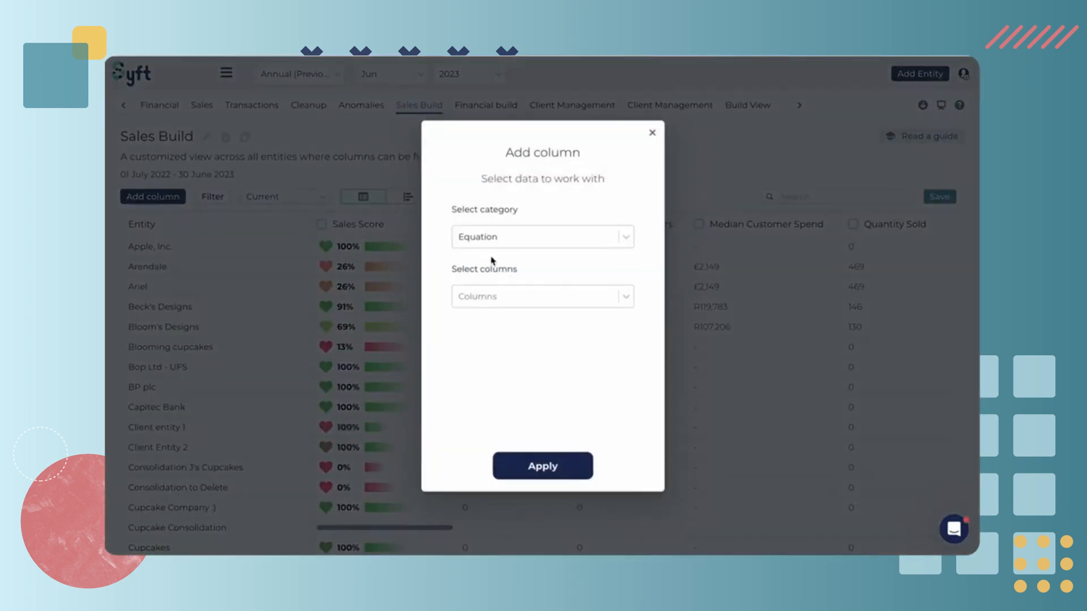
pyautogui.click(516, 248)
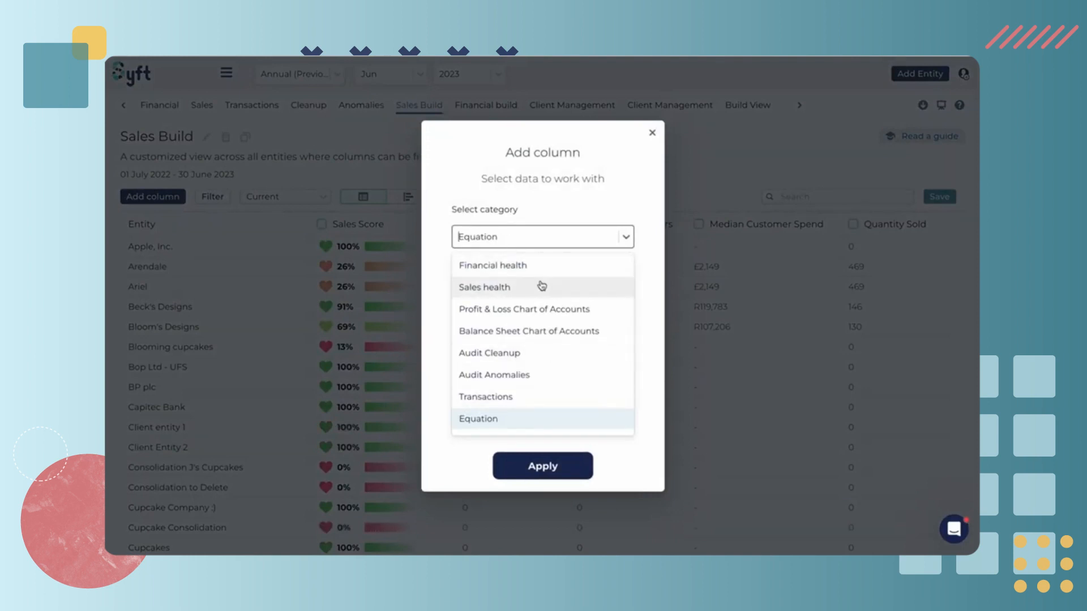
pyautogui.click(570, 180)
pyautogui.click(652, 133)
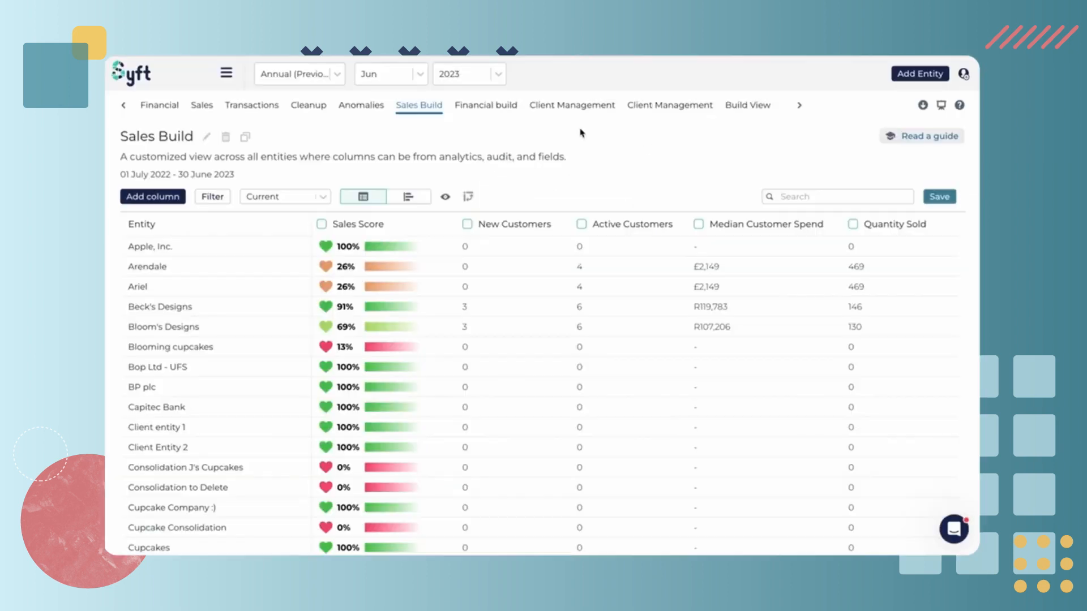